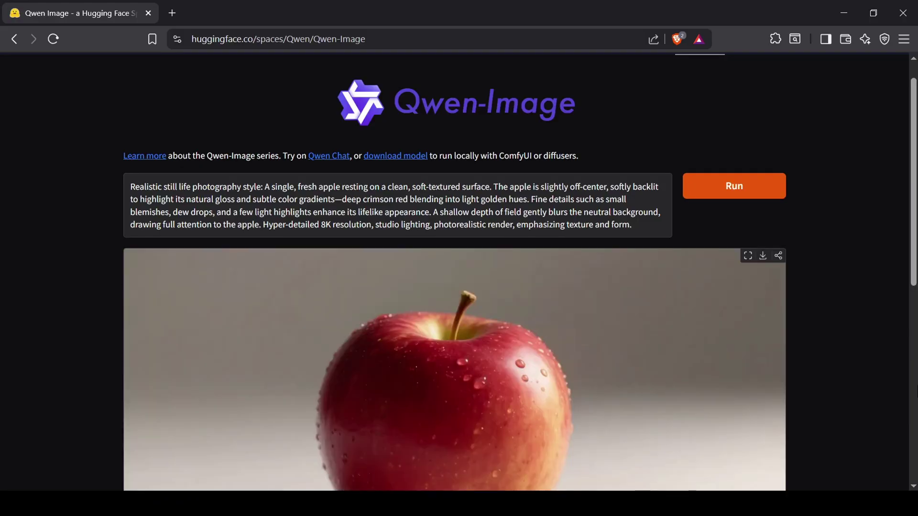
Step: Expand Advanced Settings below the apple image to show seed, aspect ratio, guidance and steps
scroll(854, 282, "down", 3)
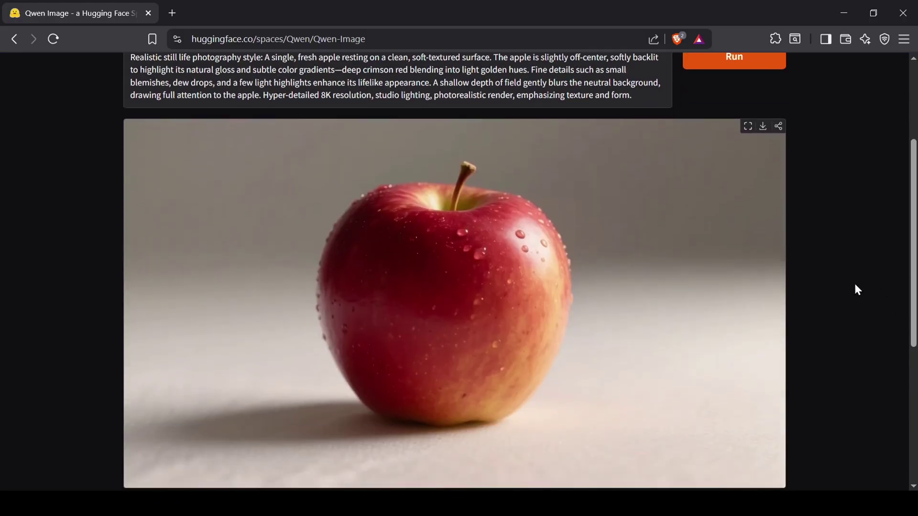
scroll(857, 289, "down", 2)
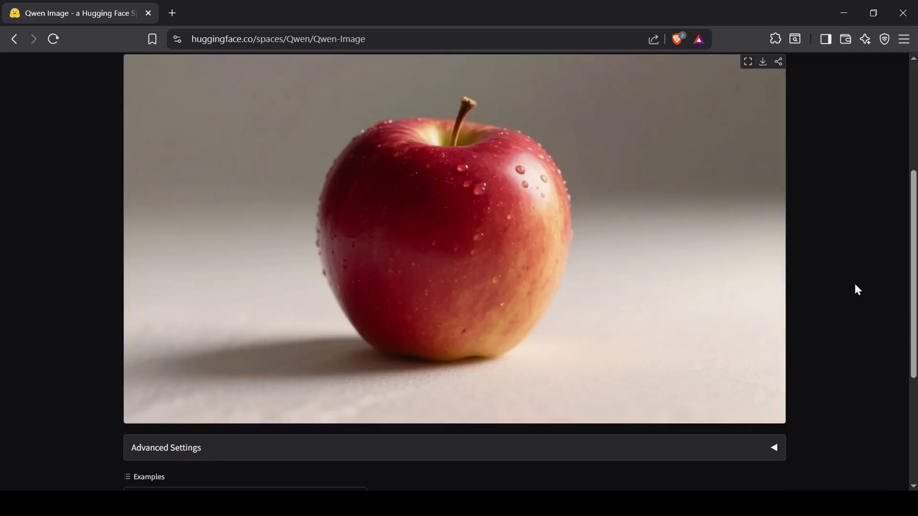
scroll(858, 292, "up", 2)
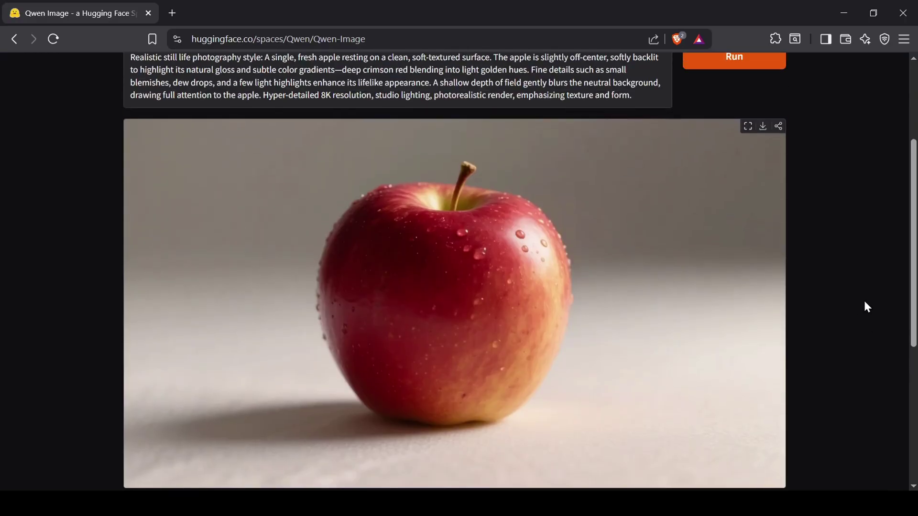
scroll(867, 306, "down", 2)
left_click(742, 449)
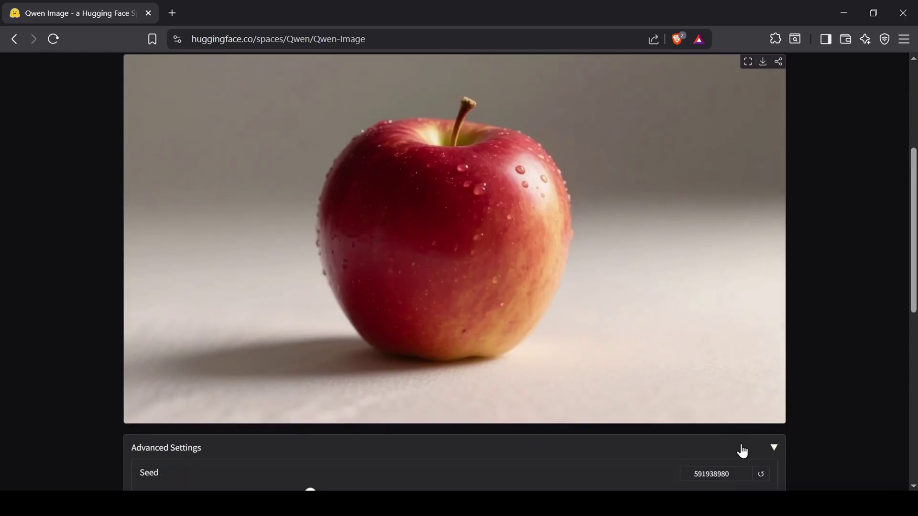
scroll(802, 433, "down", 1)
scroll(808, 433, "down", 8)
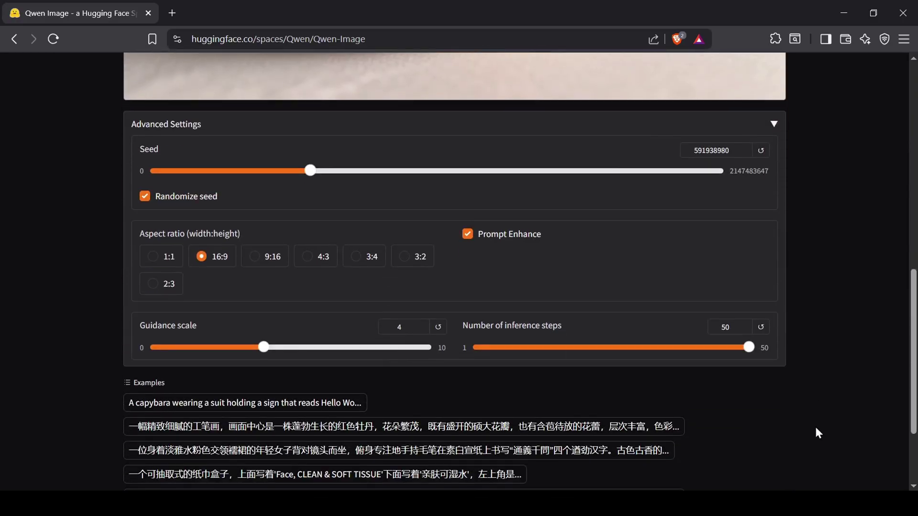
scroll(828, 424, "up", 2)
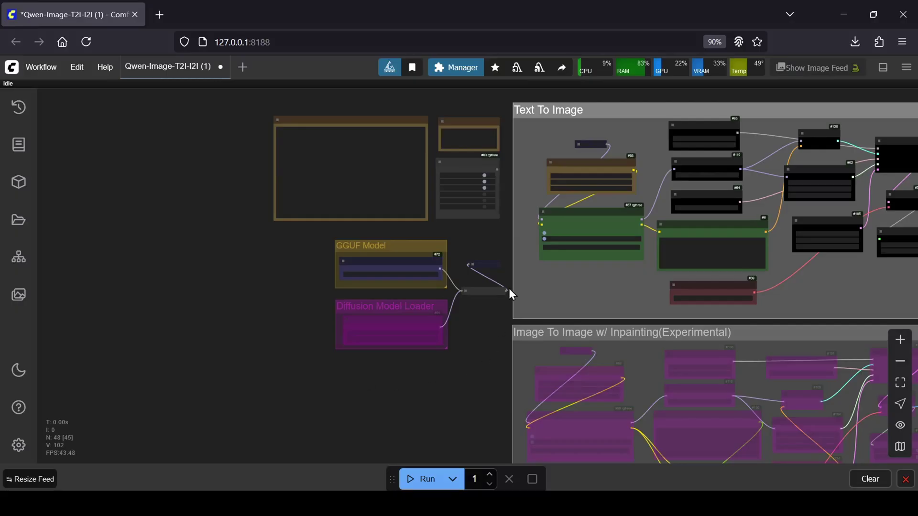
Step: Set the Unet Loader to qwen-image-Q3_K_S.gguf and keep Qwen2.5-VL-7B-Instruct-Q4_0.gguf as text encoder
scroll(509, 288, "up", 6)
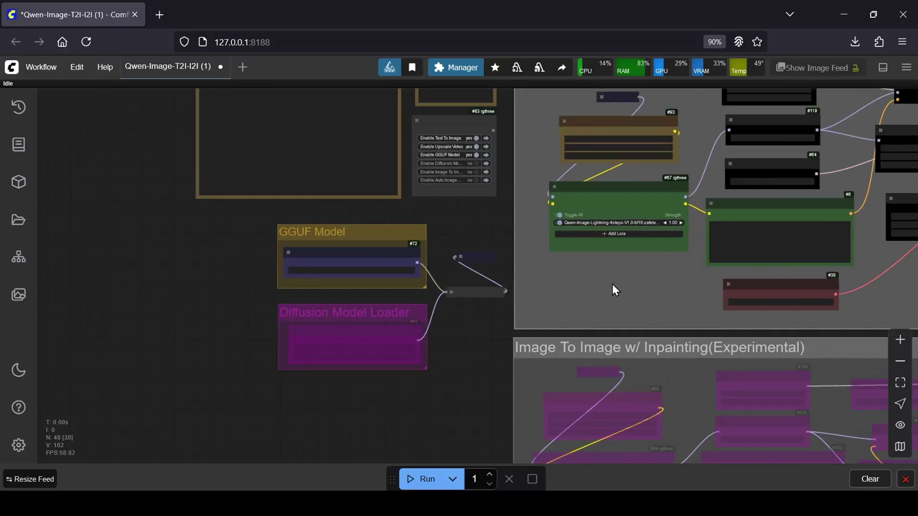
scroll(383, 417, "up", 2)
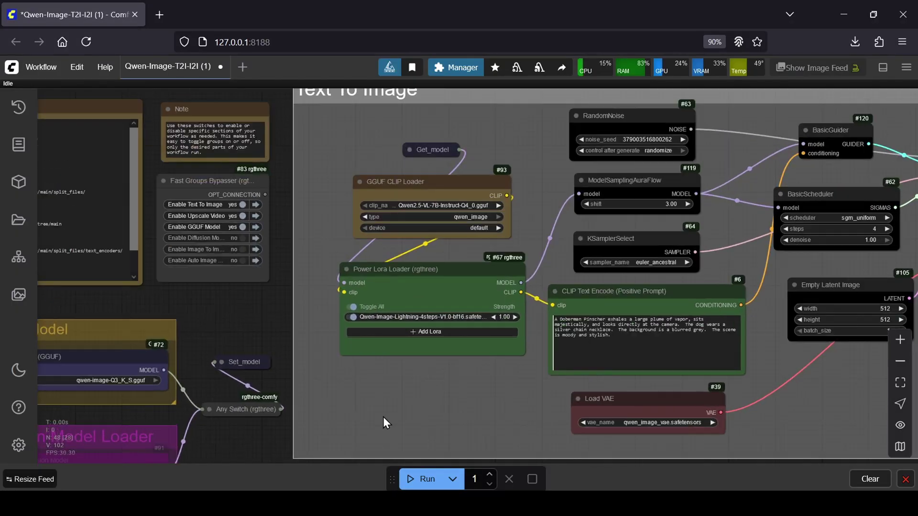
left_click_drag(383, 417, 506, 409)
left_click(261, 375)
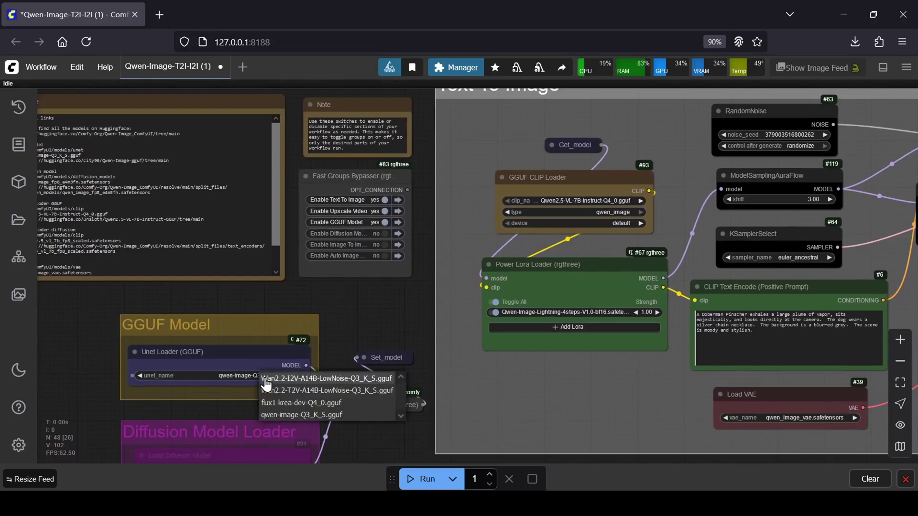
left_click(301, 415)
left_click(601, 202)
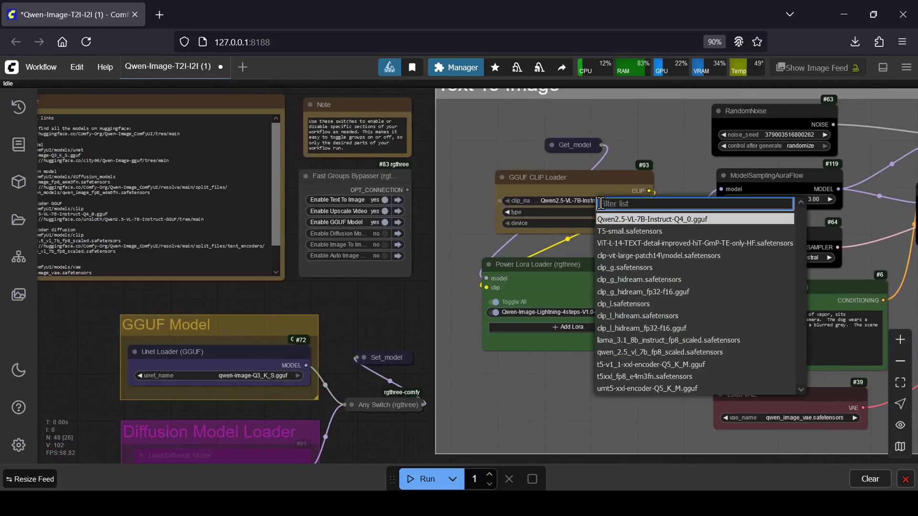
left_click(610, 212)
Step: Choose qwen_image_vae.safetensors in the Load VAE node
scroll(501, 361, "down", 2)
left_click_drag(501, 361, 441, 342)
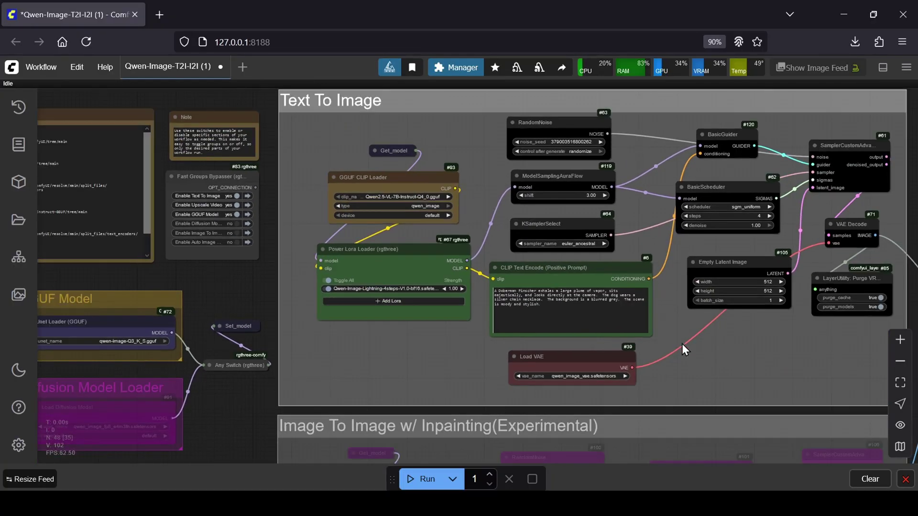
left_click_drag(682, 343, 668, 272)
left_click(534, 310)
left_click(547, 420)
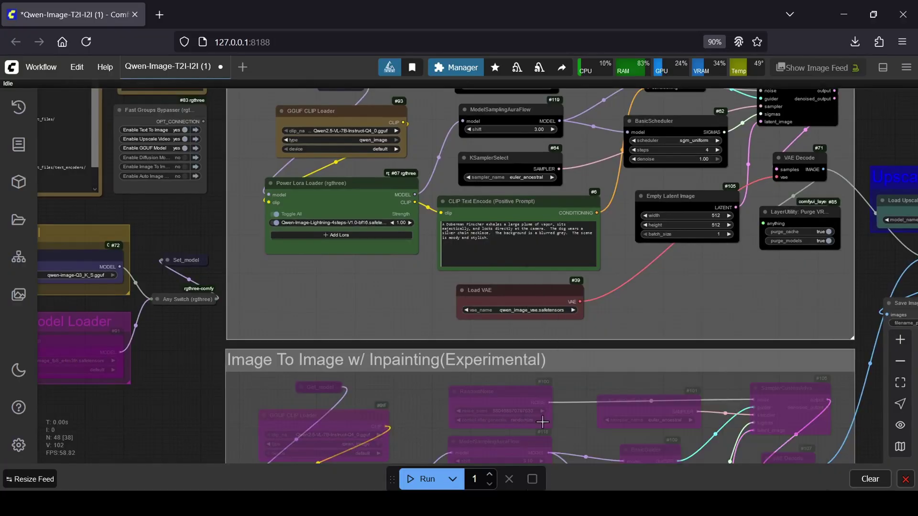
Step: Enable the Diffusion Model Loader group and bypass the GGUF Model group
left_click_drag(292, 313, 500, 319)
left_click_drag(340, 220, 446, 230)
scroll(431, 253, "up", 3)
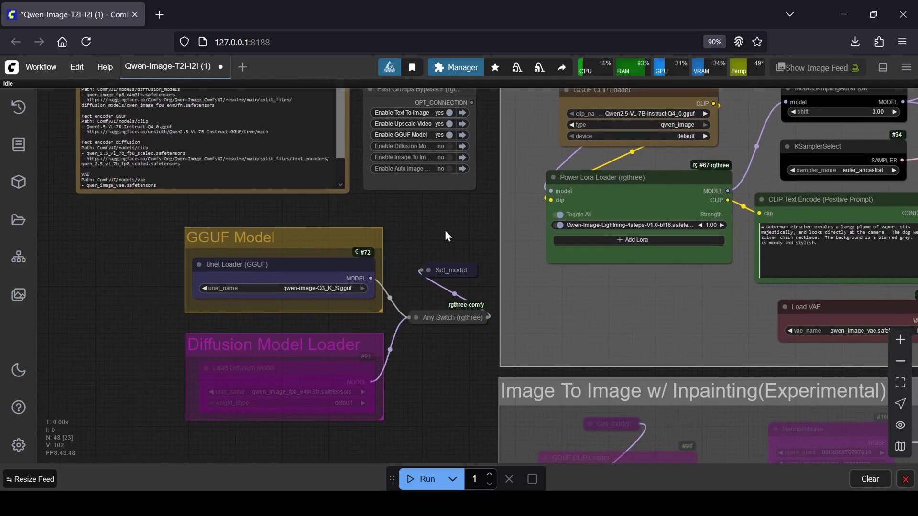
left_click(428, 146)
left_click(433, 136)
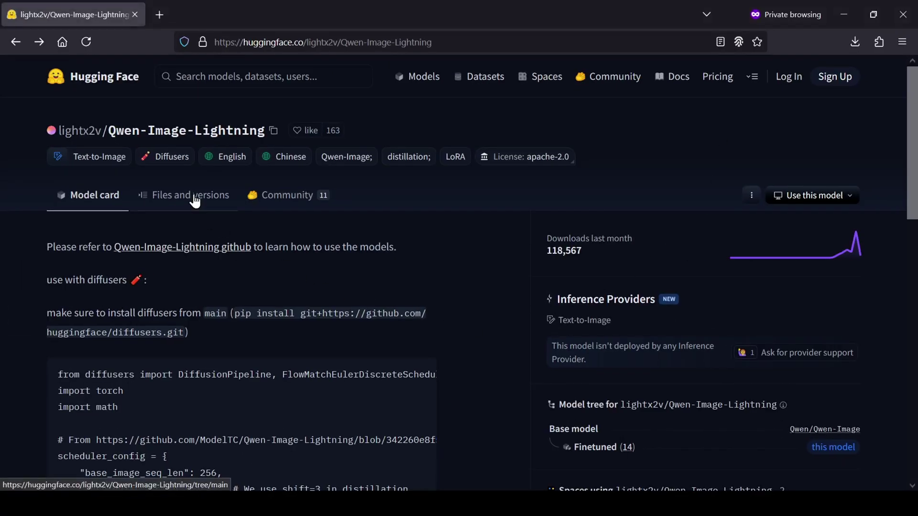
Step: Show the Files and versions list of the lightx2v/Qwen-Image-Lightning repository
left_click(215, 194)
scroll(243, 223, "down", 1)
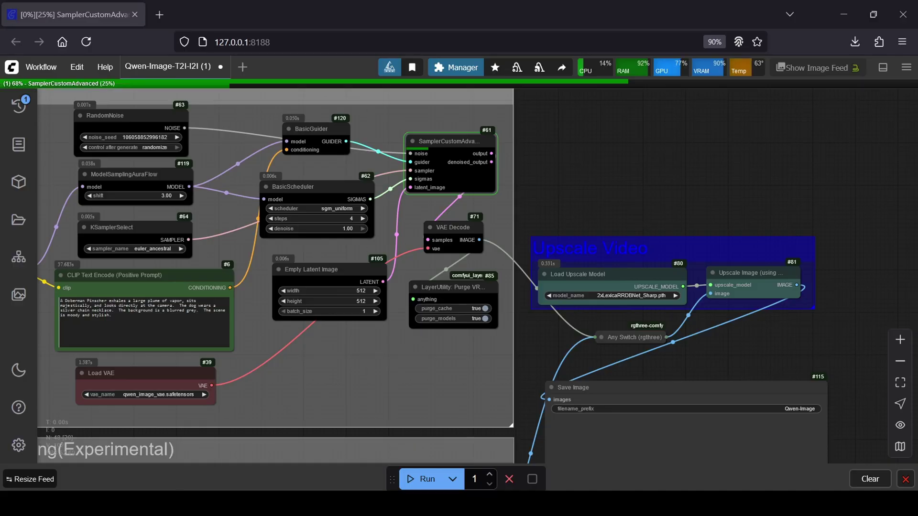
Step: Open Task Manager to watch GPU usage while the 4 sampling steps run
key("ctrl+shift+Escape")
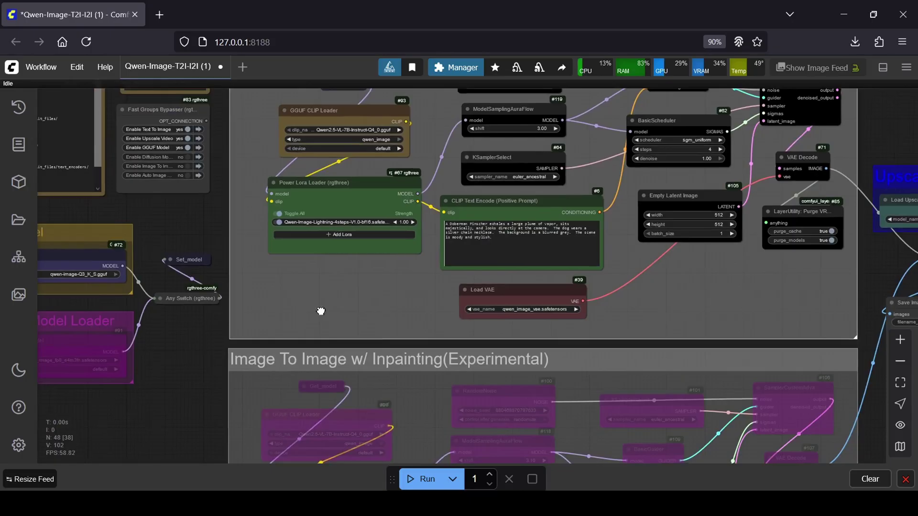
left_click_drag(295, 311, 486, 318)
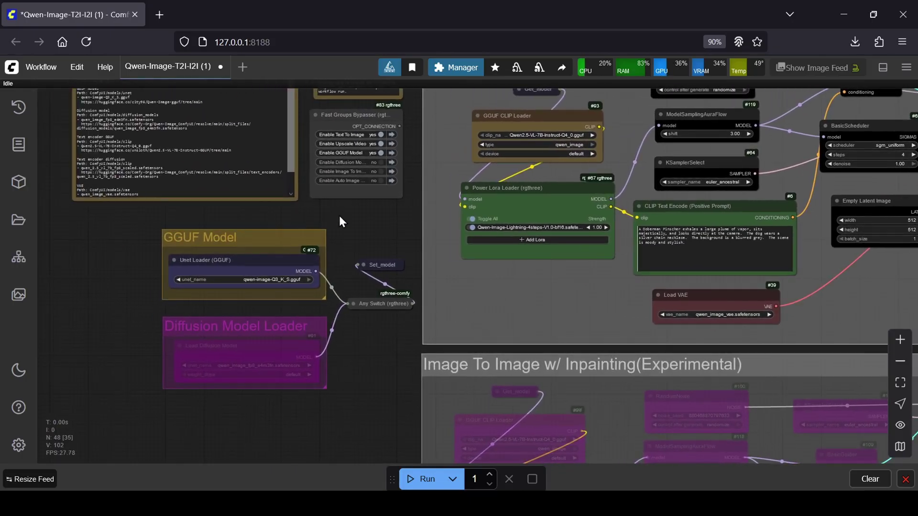
left_click_drag(340, 219, 443, 228)
scroll(431, 253, "up", 2)
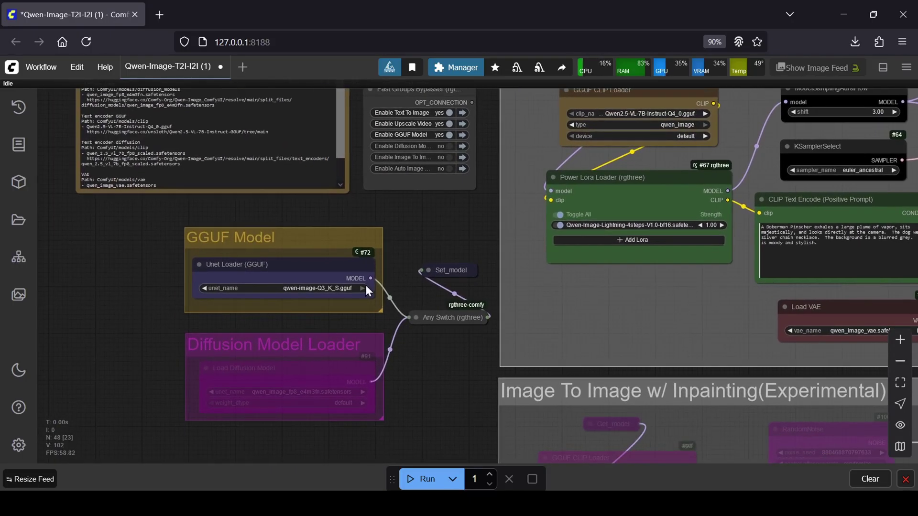
left_click(429, 146)
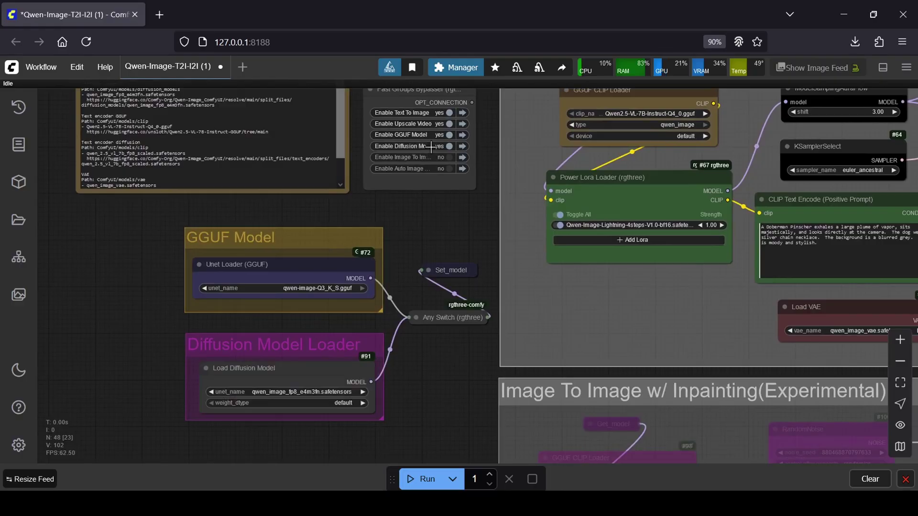
left_click(439, 138)
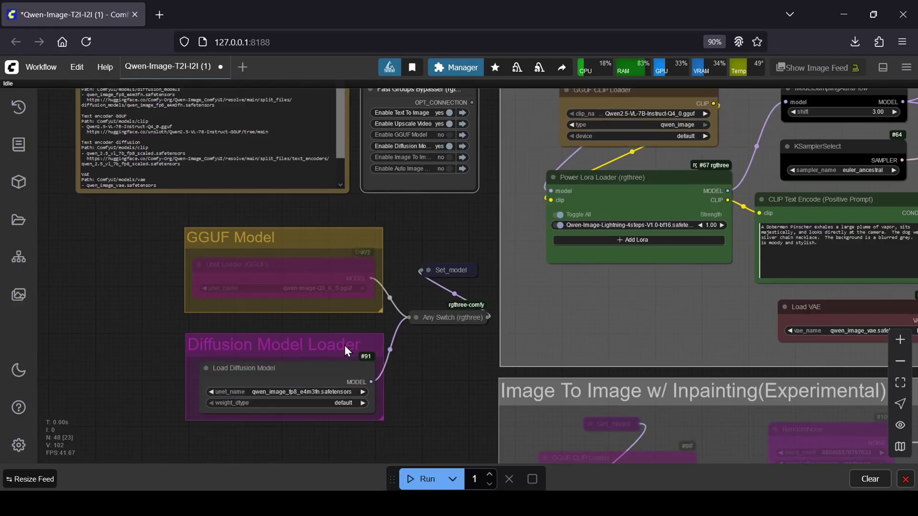
left_click(436, 146)
left_click(437, 135)
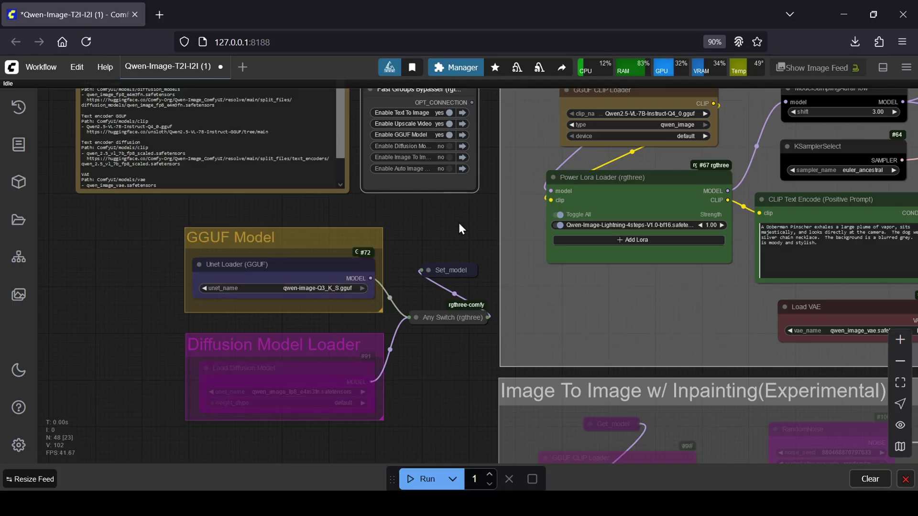
left_click_drag(467, 222, 377, 230)
scroll(406, 231, "down", 1)
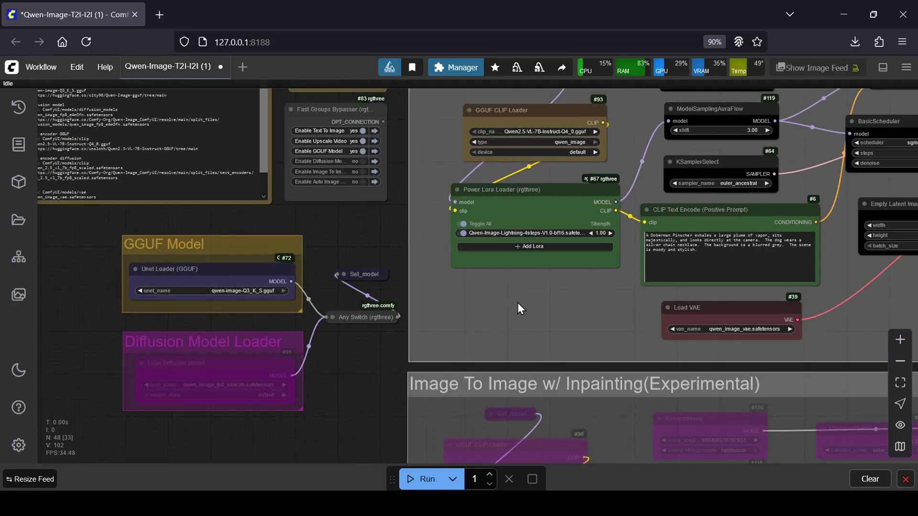
left_click_drag(529, 307, 439, 334)
scroll(439, 335, "down", 2)
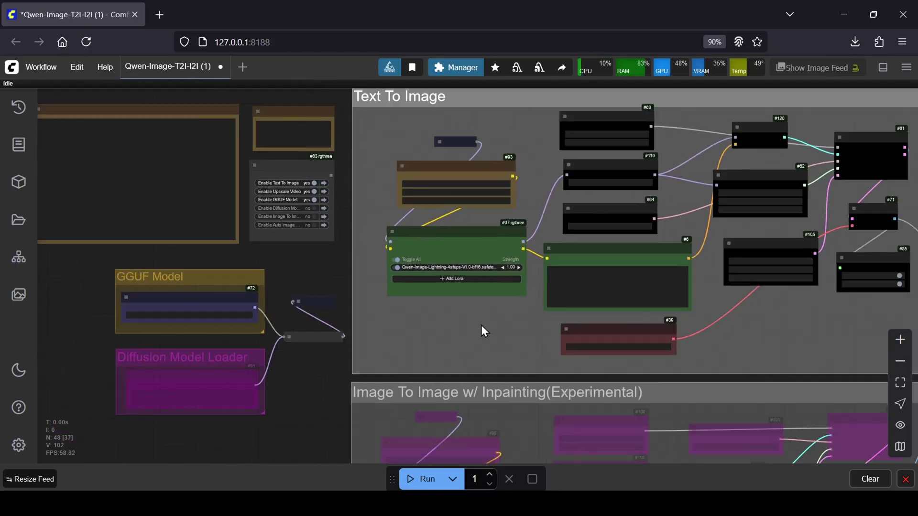
scroll(480, 325, "up", 2)
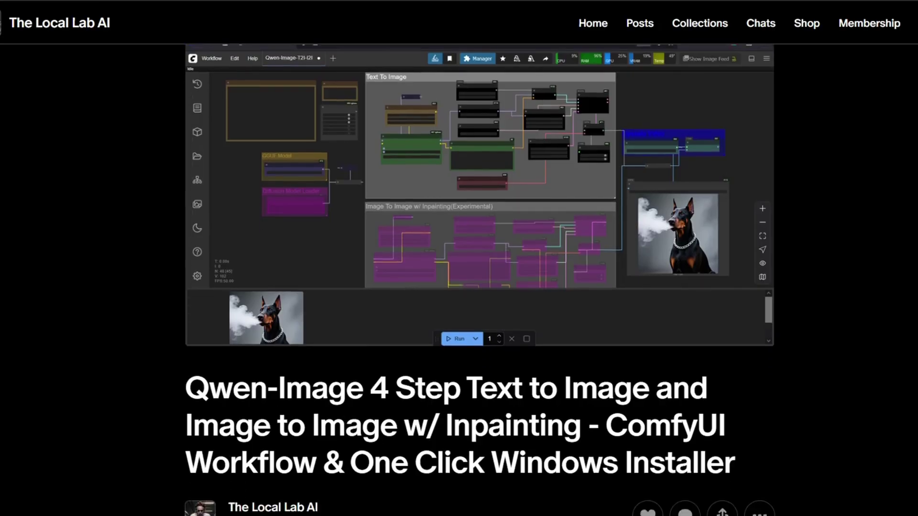
Step: Scroll the Patreon post down to the Qwen-Image-ComfyUI.bat and Qwen-Image-T2I-I2I.json attachments
scroll(480, 280, "down", 12)
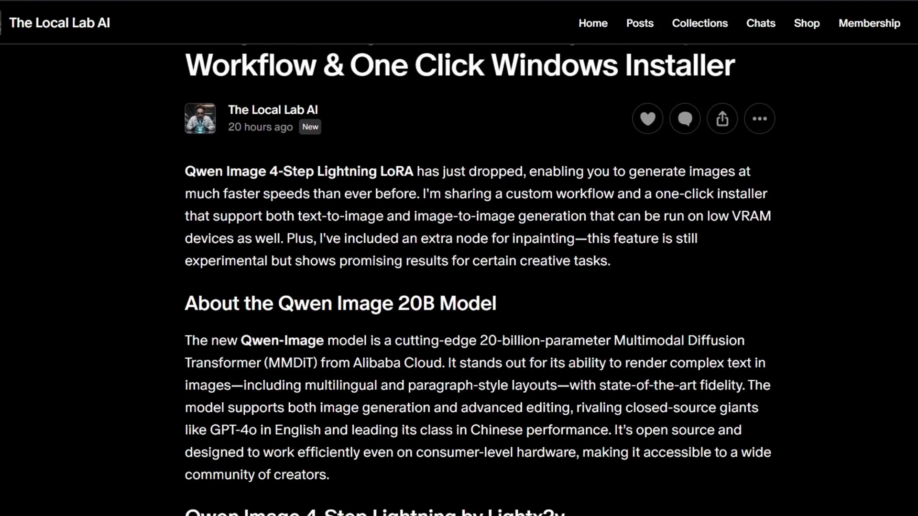
scroll(479, 280, "down", 13)
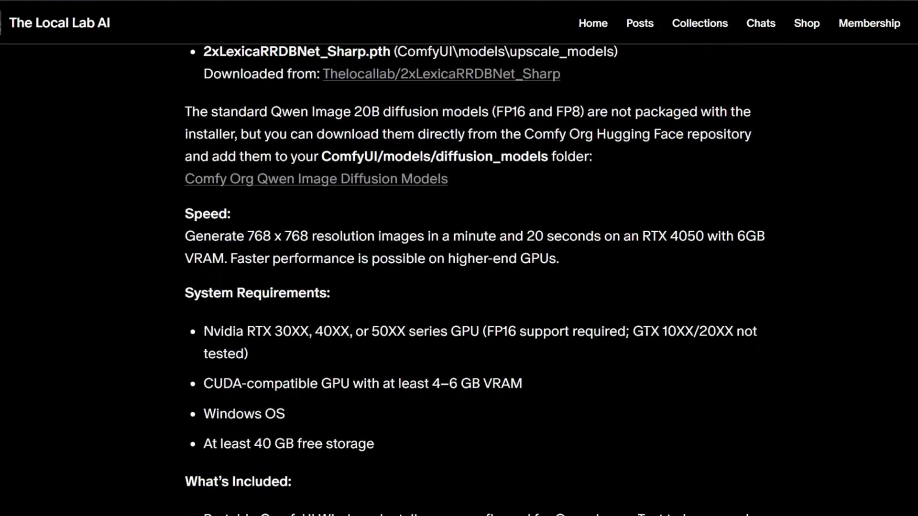
scroll(480, 280, "down", 7)
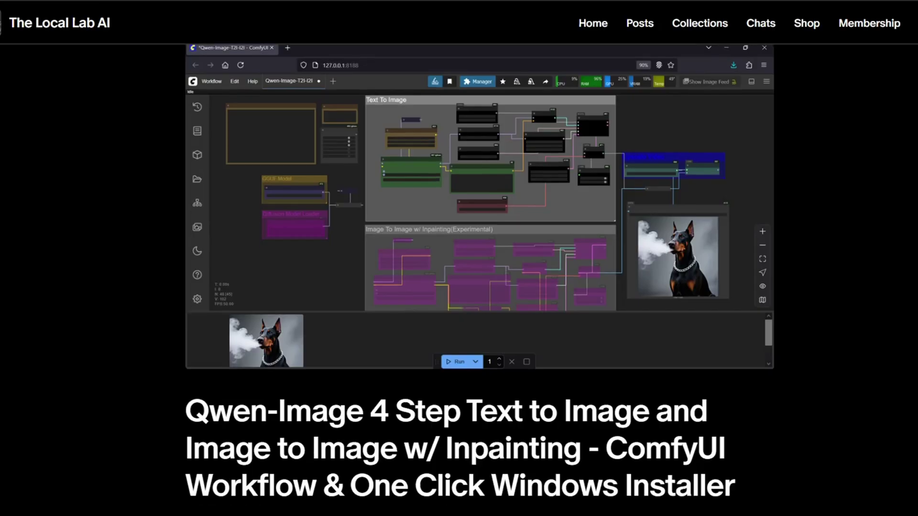
scroll(480, 280, "down", 9)
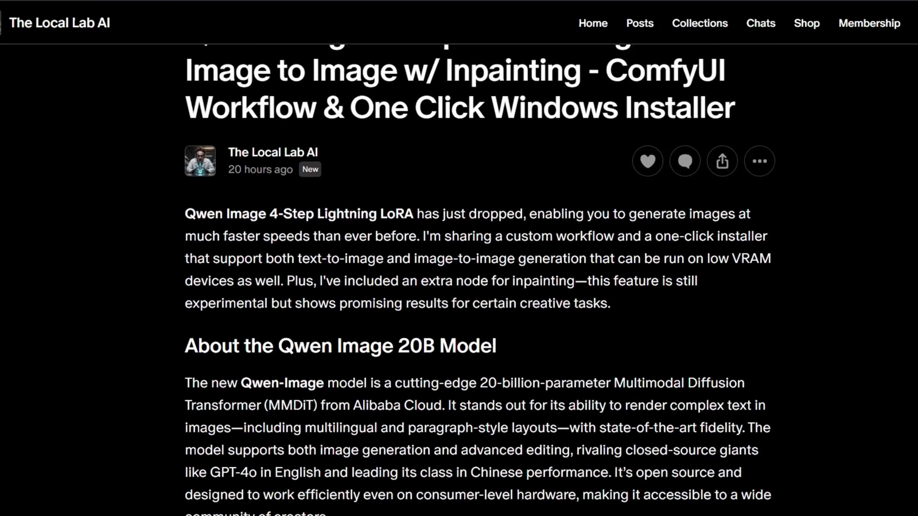
scroll(480, 281, "down", 10)
scroll(480, 280, "down", 11)
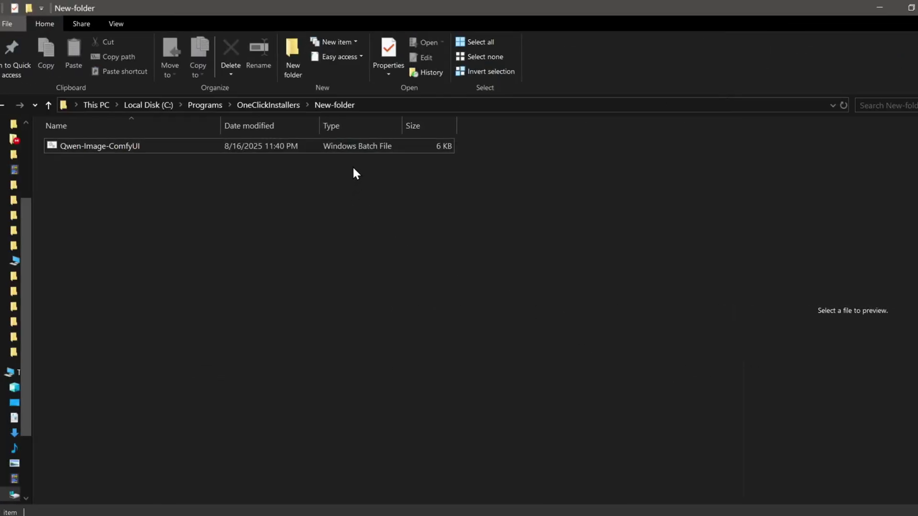
Step: Run the Qwen-Image-ComfyUI.bat installer and close its console when it finishes
left_click(362, 149)
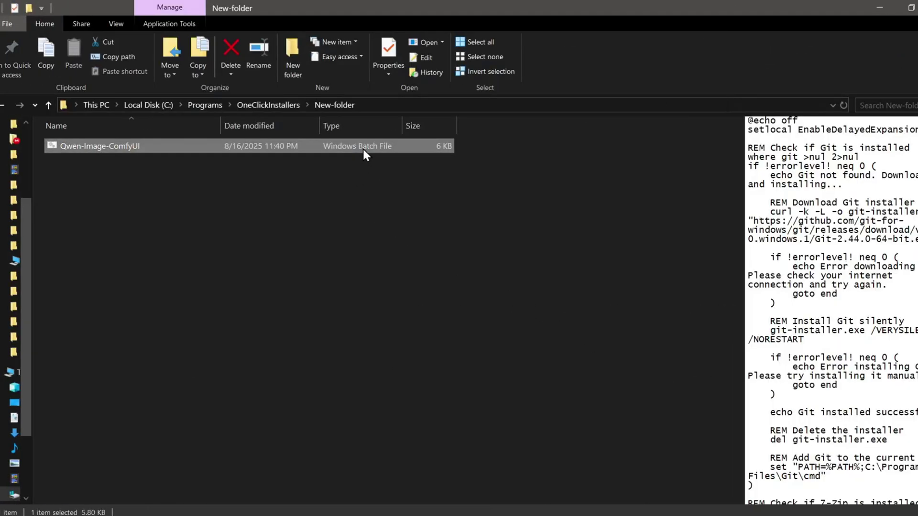
double_click(363, 147)
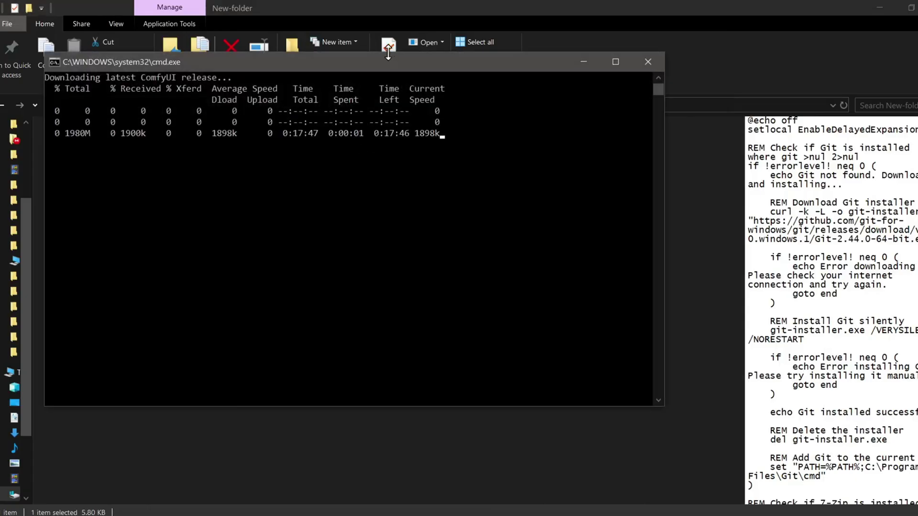
left_click_drag(386, 64, 418, 166)
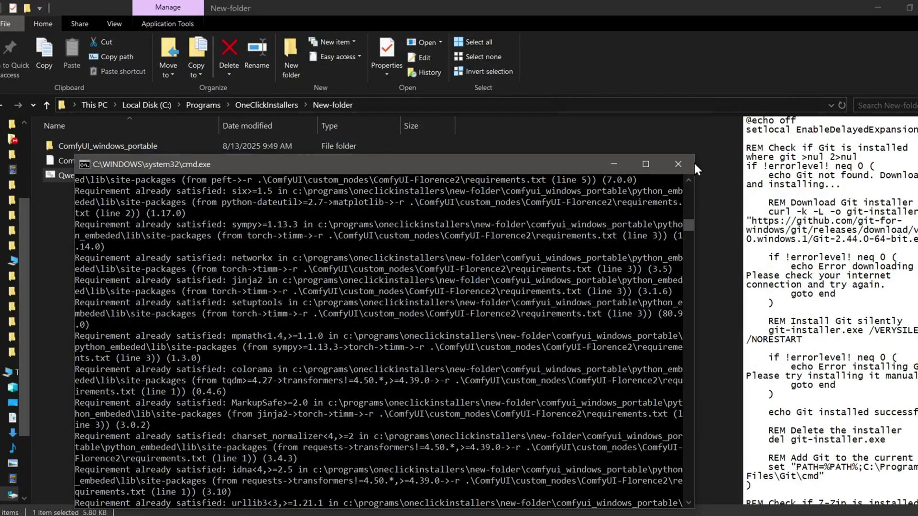
left_click(679, 165)
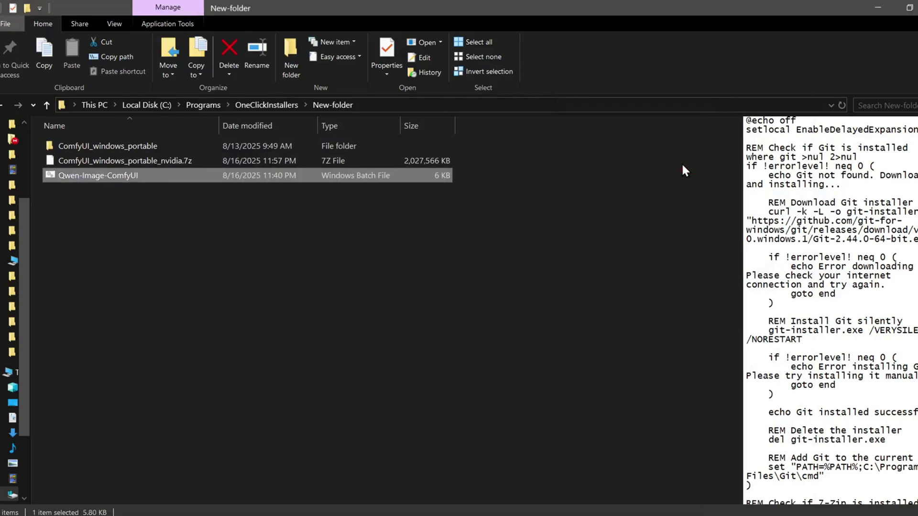
Step: Launch ComfyUI from ComfyUI_windows_portable with run_nvidia_gpu.bat
double_click(193, 147)
double_click(198, 215)
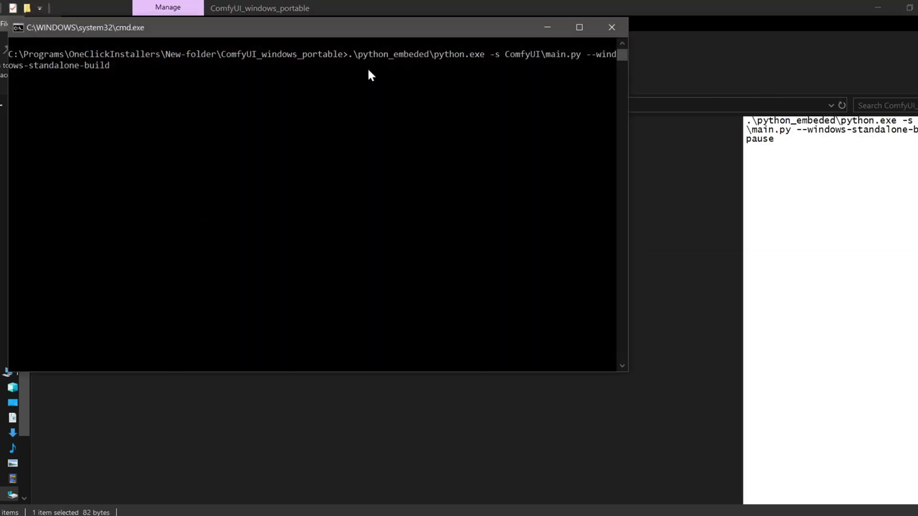
left_click_drag(380, 30, 466, 146)
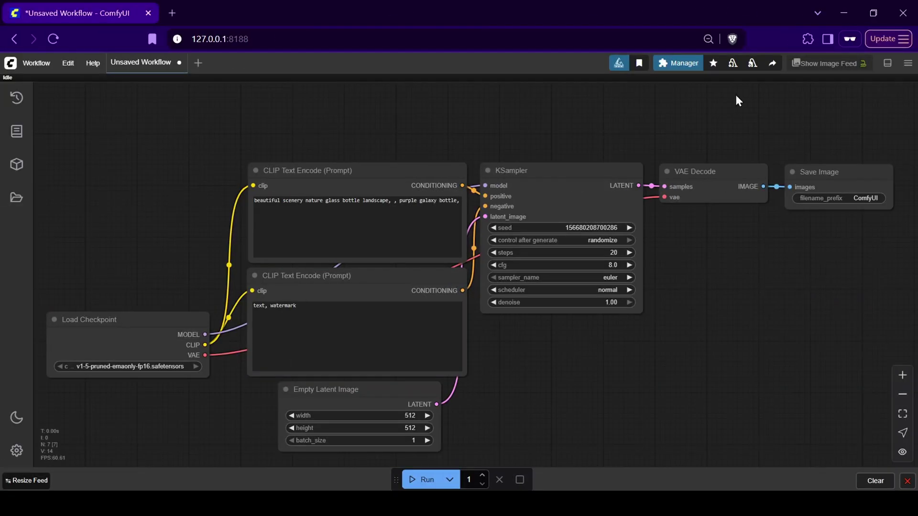
Step: Open Qwen-Image-T2I-I2I.json from the Workflow menu and pan to the Text To Image nodes
scroll(703, 354, "down", 3)
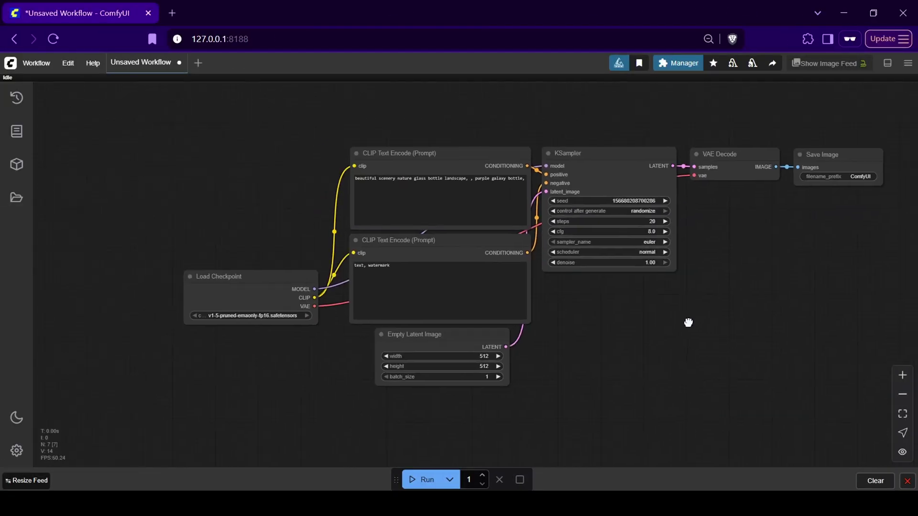
left_click(26, 60)
left_click(72, 98)
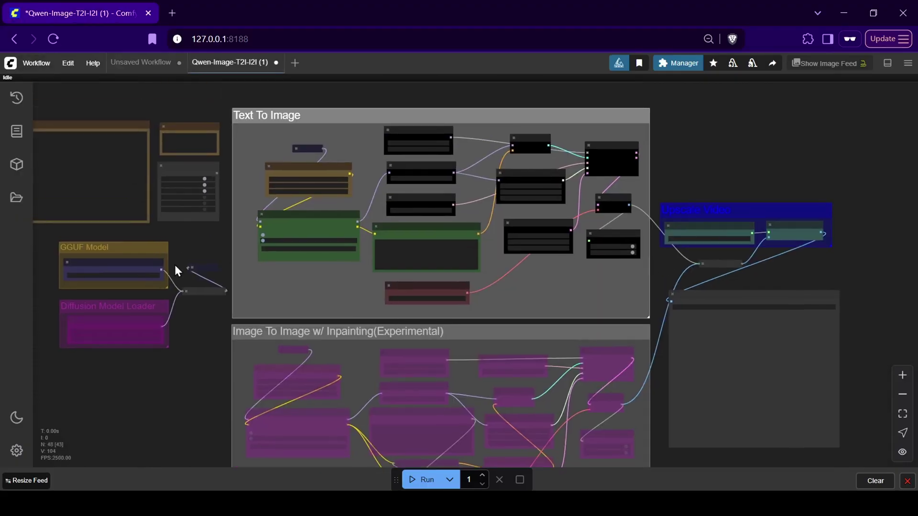
scroll(174, 266, "up", 3)
left_click_drag(221, 267, 134, 229)
scroll(555, 357, "down", 1)
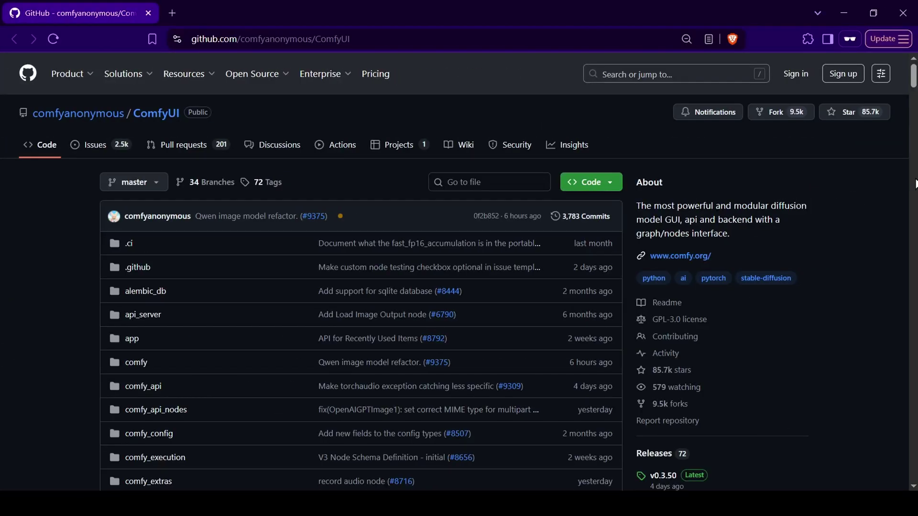
Step: Open the v0.3.50 release and scroll to the ComfyUI_windows_portable_nvidia.7z asset
scroll(883, 192, "down", 3)
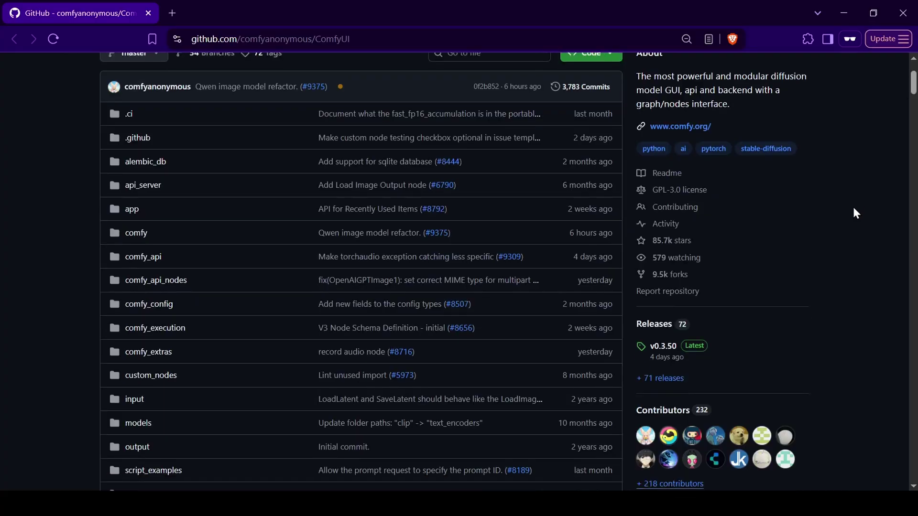
left_click(664, 347)
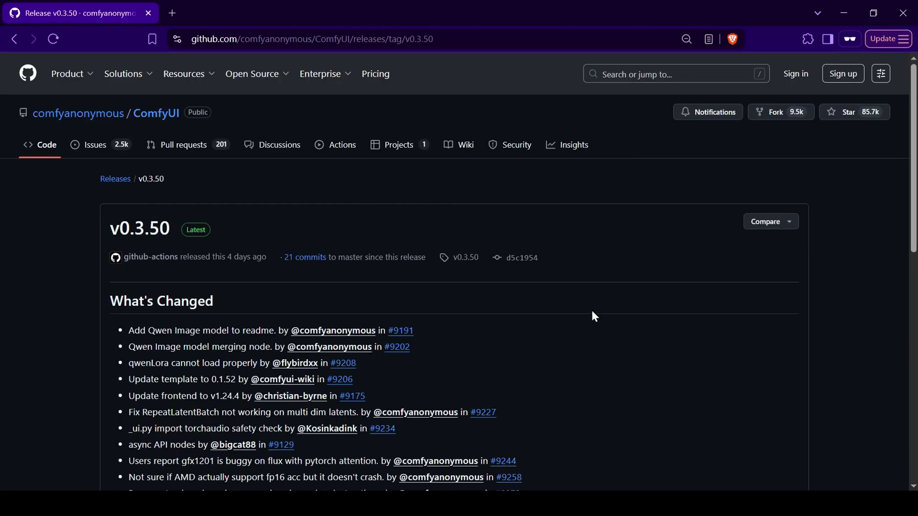
scroll(592, 311, "down", 10)
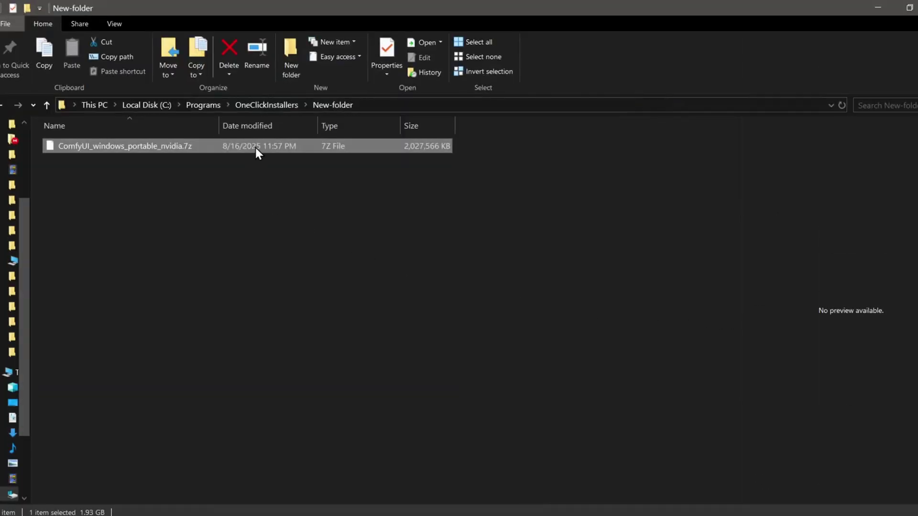
Step: Extract ComfyUI_windows_portable_nvidia.7z into New-folder with 7-Zip
right_click(255, 148)
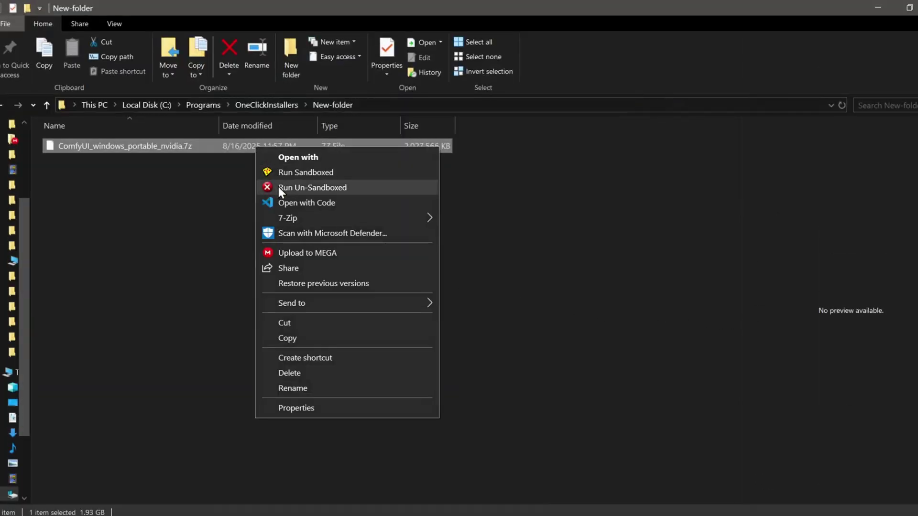
mouse_move(312, 219)
left_click(528, 256)
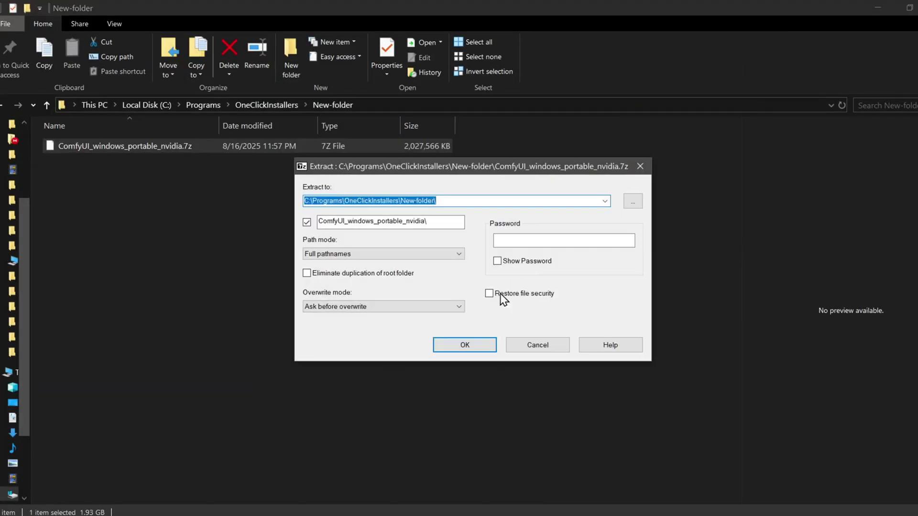
key("Return")
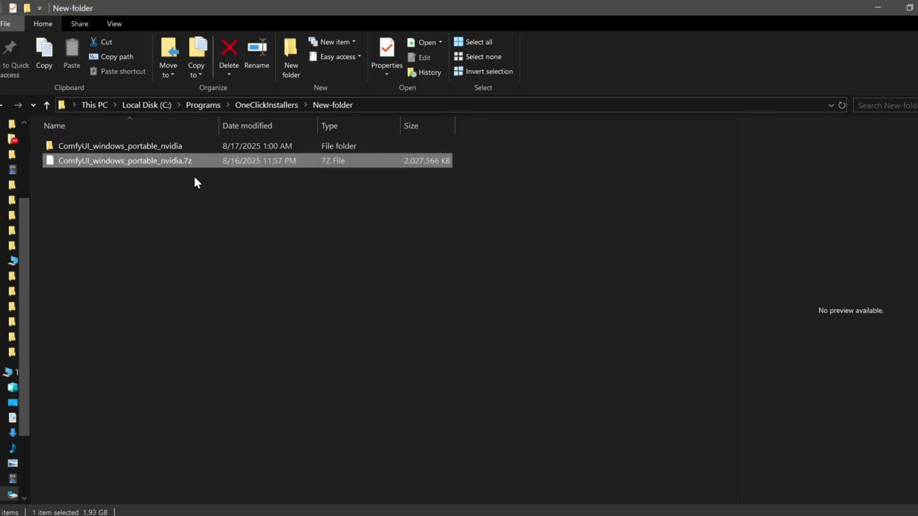
Step: Navigate into ComfyUI_windows_portable\ComfyUI\custom_nodes in the extracted folder
double_click(214, 146)
double_click(221, 147)
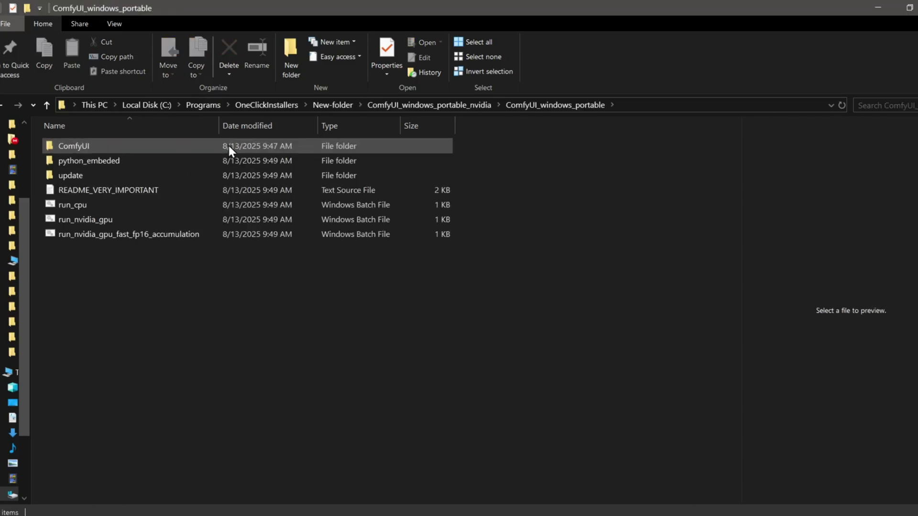
double_click(227, 145)
double_click(225, 324)
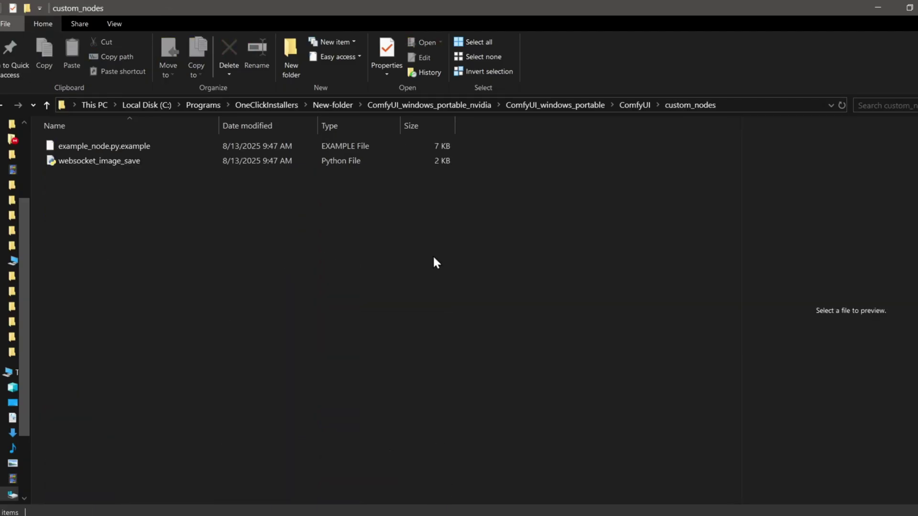
Step: Open a Command Prompt in the custom_nodes folder from the address bar
left_click(731, 104)
type("cmd")
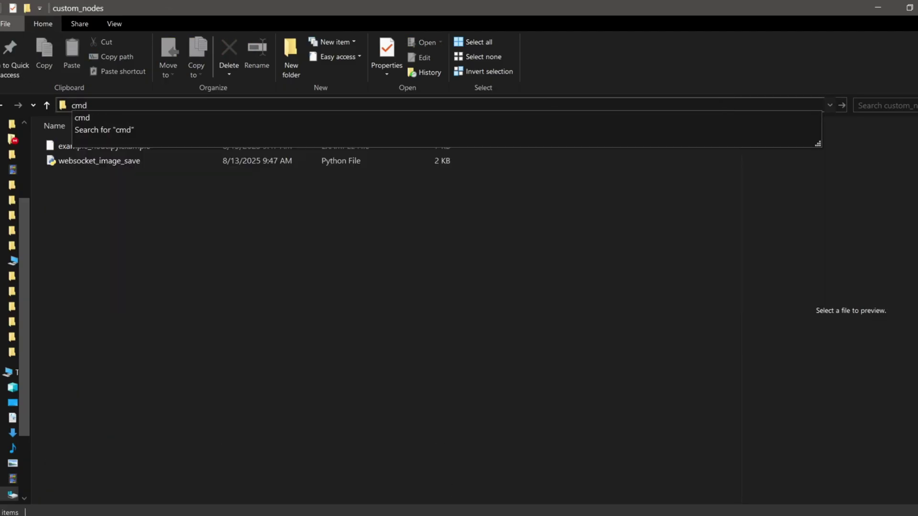
key("Return")
left_click_drag(710, 372, 863, 377)
Step: Run git clone with the ComfyUI-Manager HTTPS URL copied from GitHub
type("git clone")
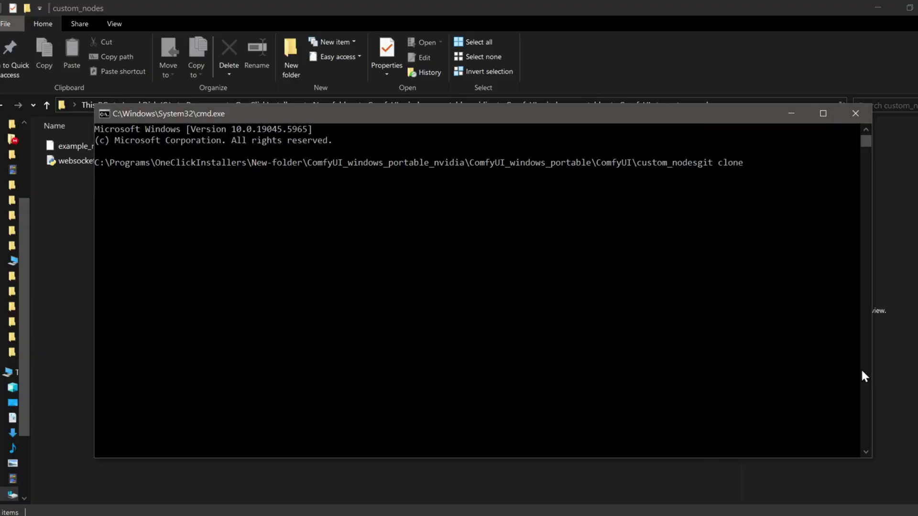
key("alt+Tab")
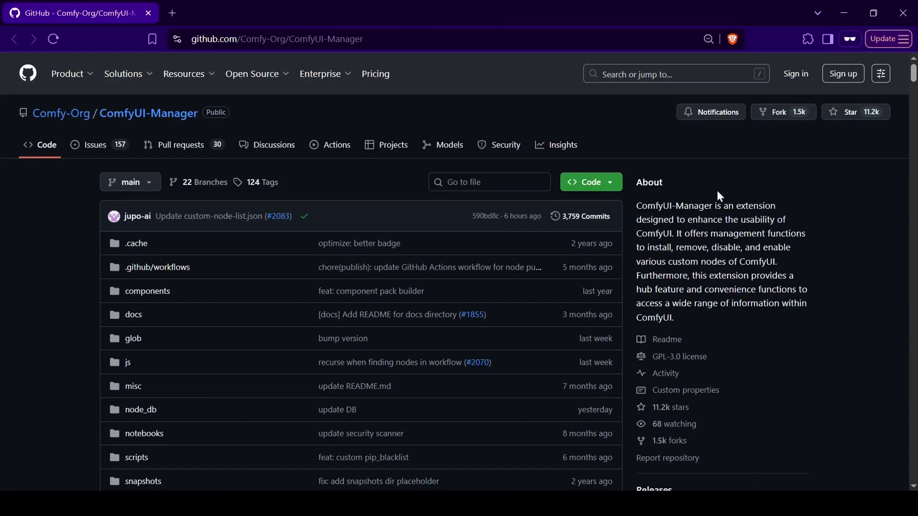
left_click(601, 187)
left_click(604, 262)
key("alt+Tab")
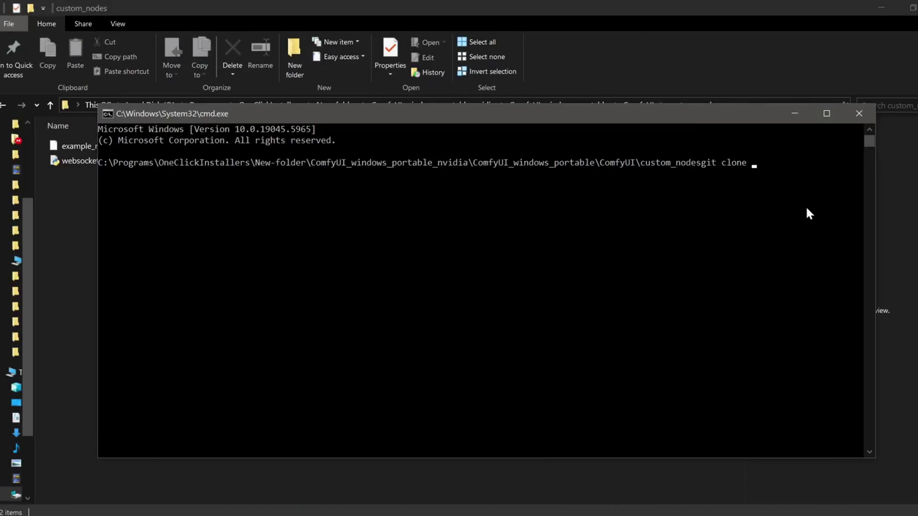
key("ctrl+v")
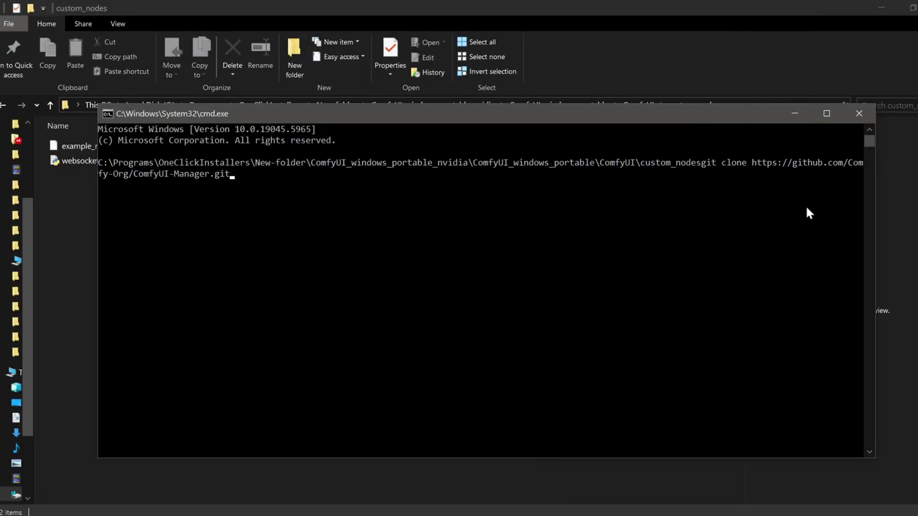
key("Return")
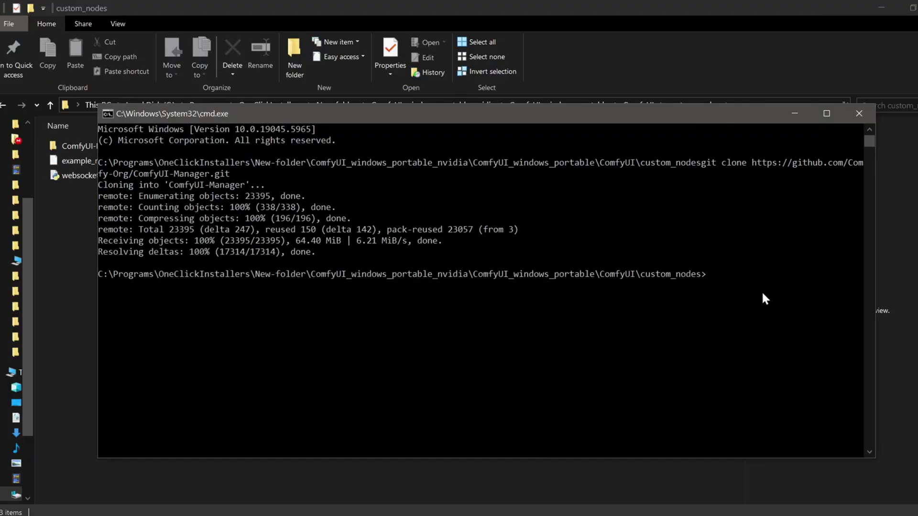
Step: Open a fresh Command Prompt in the ComfyUI_windows_portable folder
left_click(860, 114)
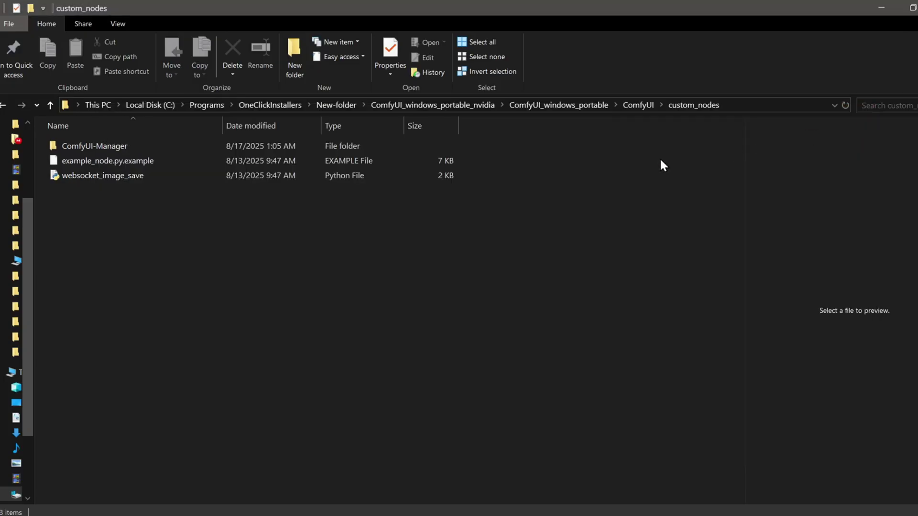
left_click(569, 105)
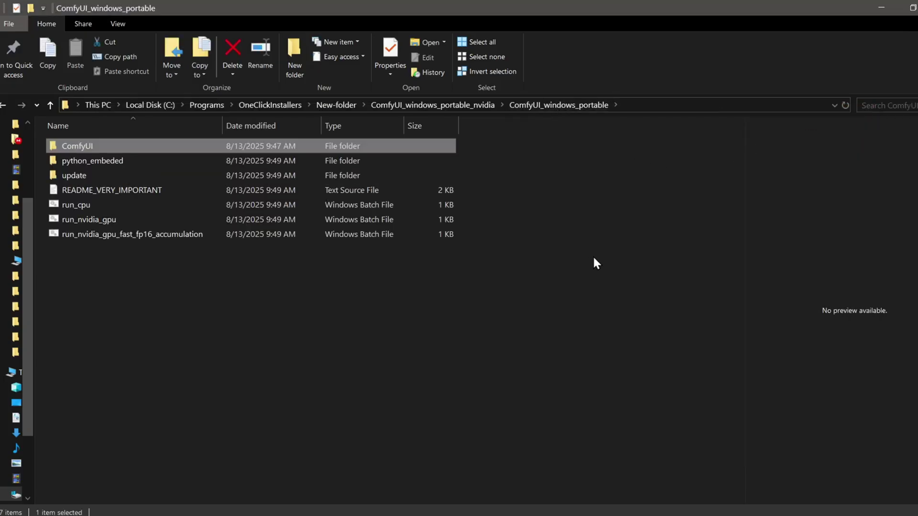
left_click(667, 107)
type("cmd")
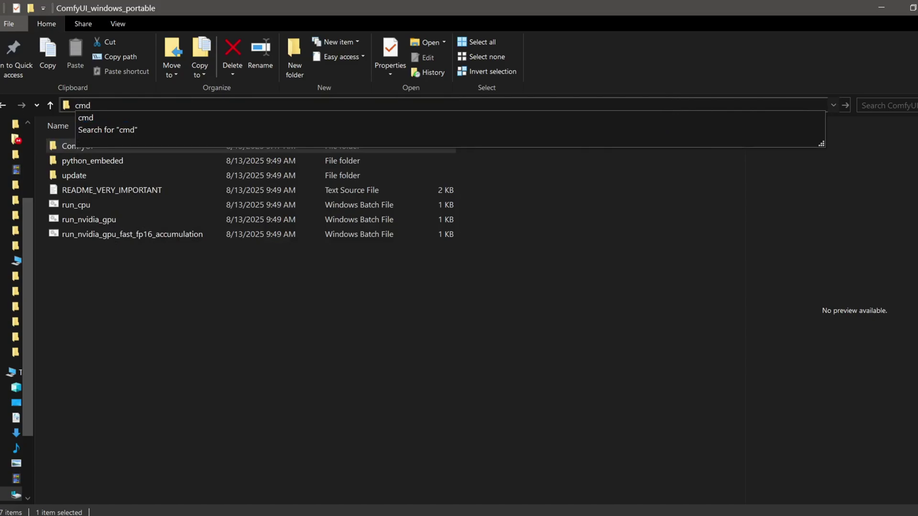
key("Return")
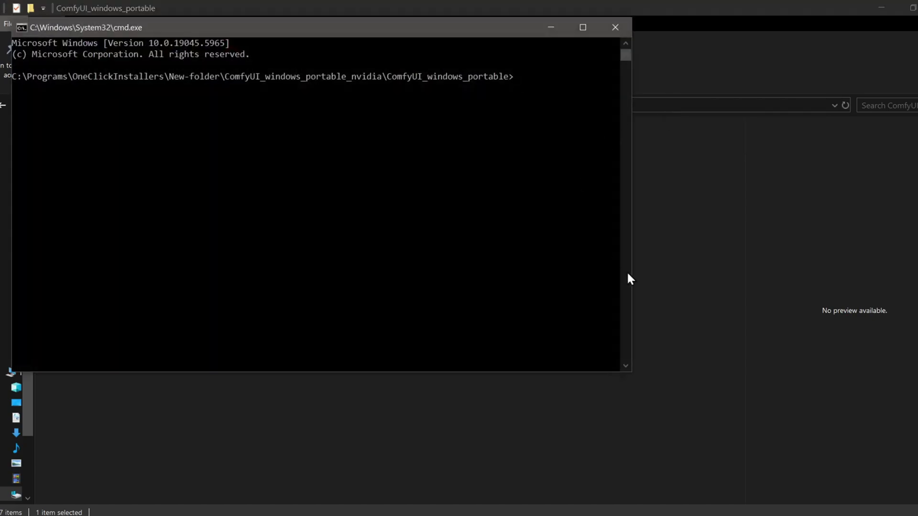
left_click_drag(628, 272, 696, 280)
Step: Copy the saved pip install command from Notepad and run it in the console
key("alt+Tab")
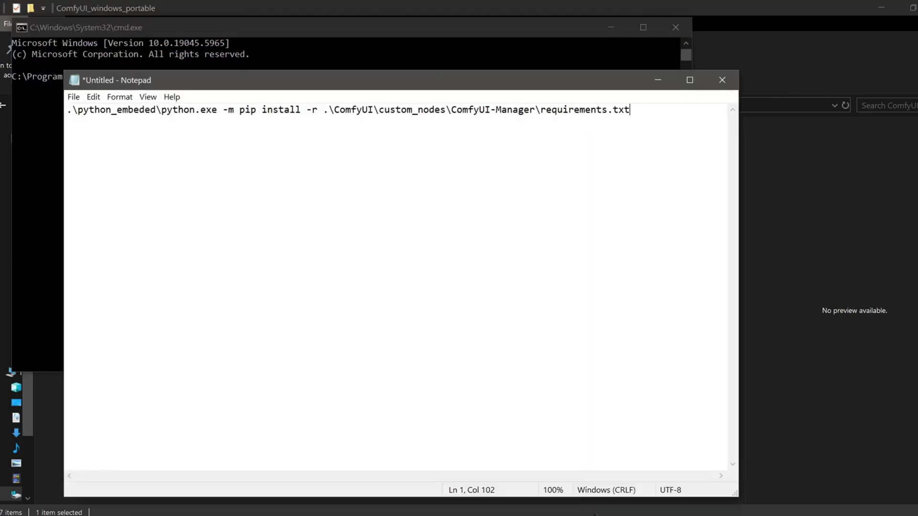
left_click_drag(631, 110, 71, 113)
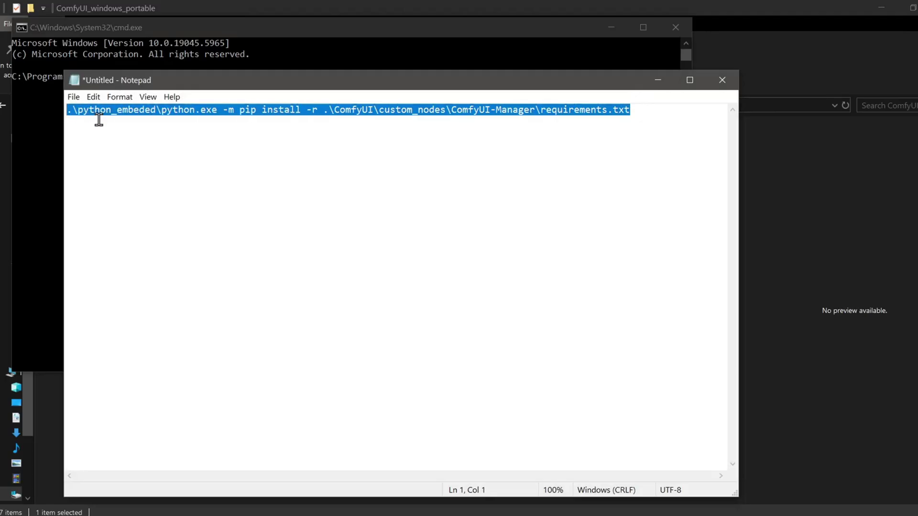
right_click(103, 116)
left_click(148, 155)
left_click(658, 80)
key("ctrl+v")
key("Return")
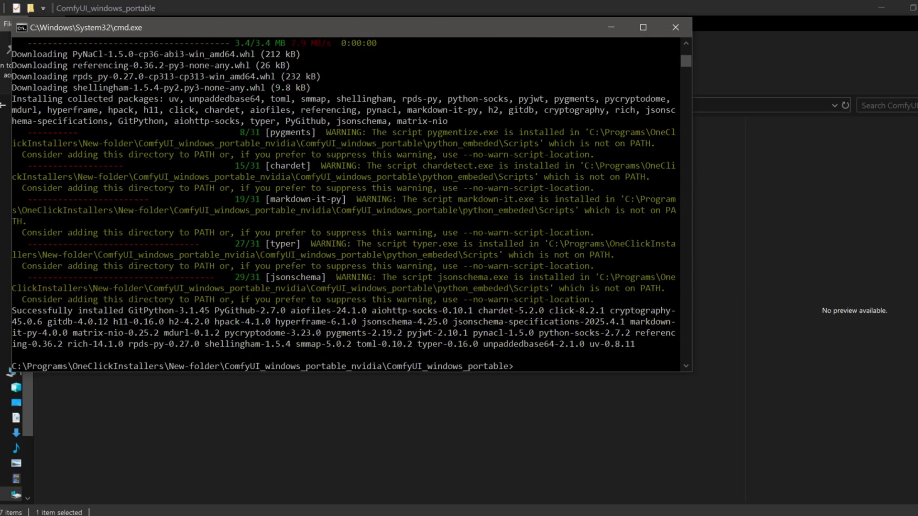
Step: Browse city96/Qwen-Image-gguf's GGUF files, from Q2_K (7.06 GB) to Q8_0 (21.8 GB)
left_click(675, 28)
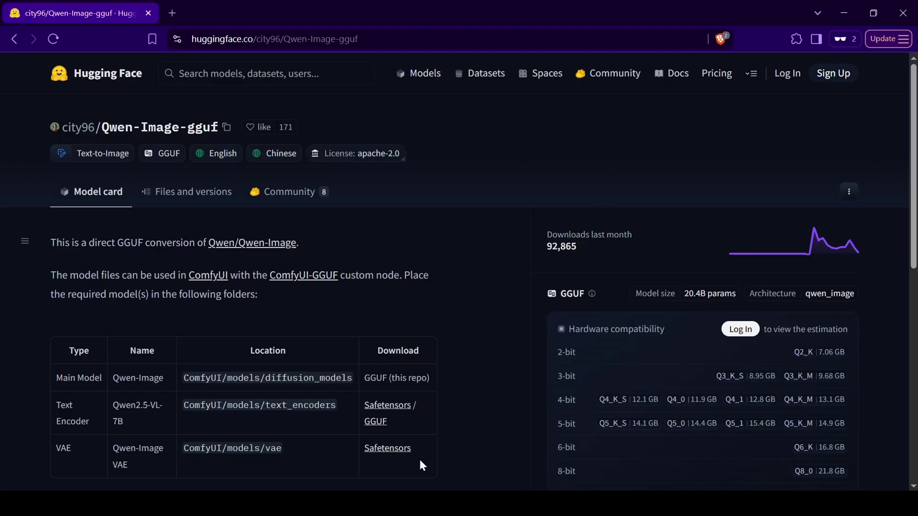
left_click(207, 199)
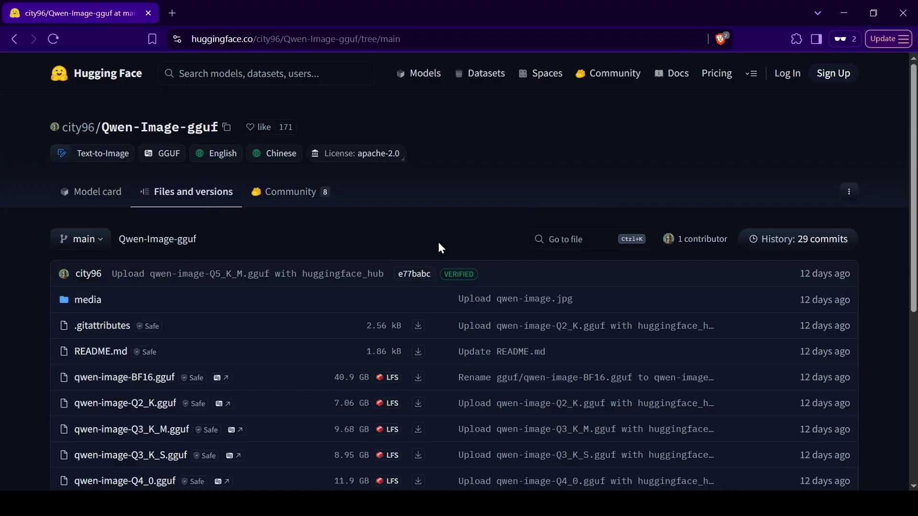
scroll(903, 186, "down", 2)
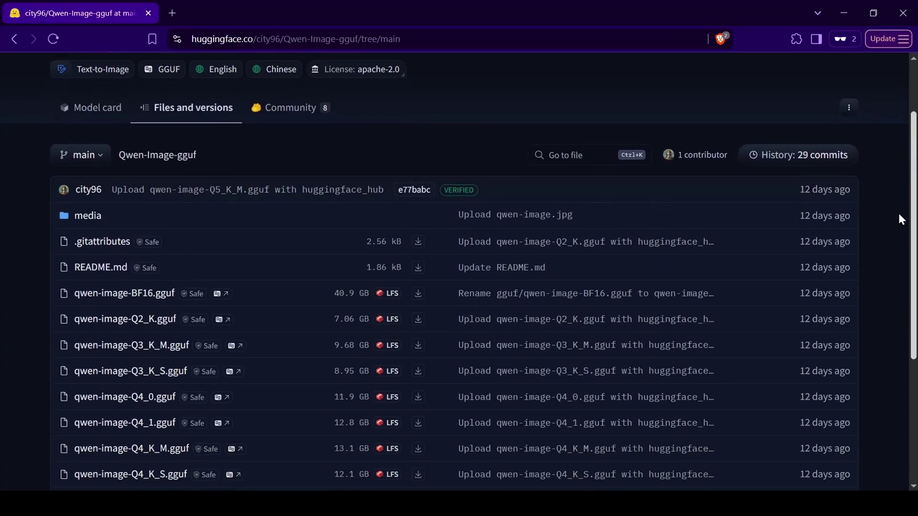
scroll(898, 239, "down", 3)
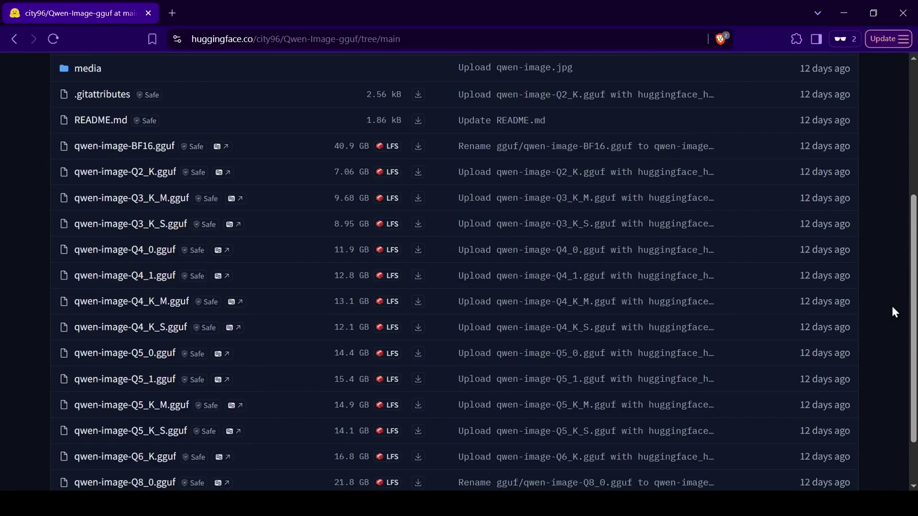
left_click_drag(913, 308, 913, 325)
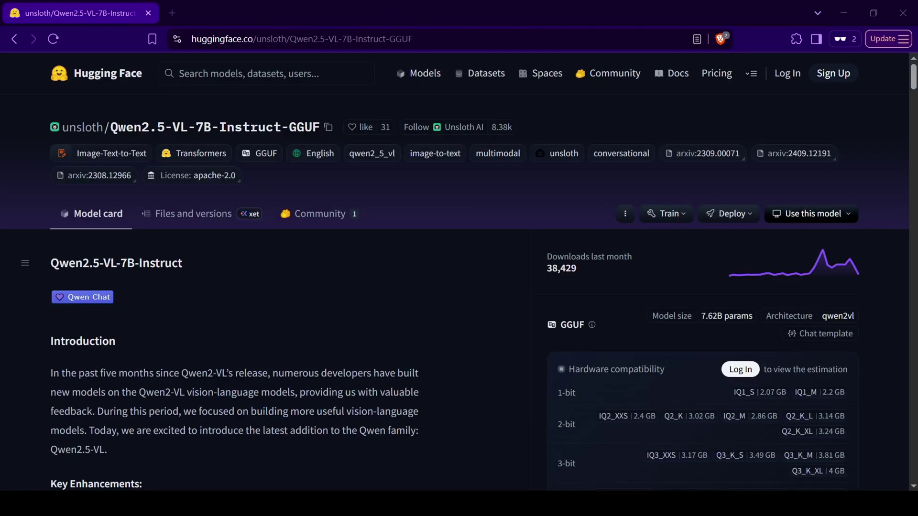
Step: Scroll through the .gguf quantizations in unsloth/Qwen2.5-VL-7B-Instruct-GGUF's Files and versions list
left_click(704, 27)
left_click(218, 227)
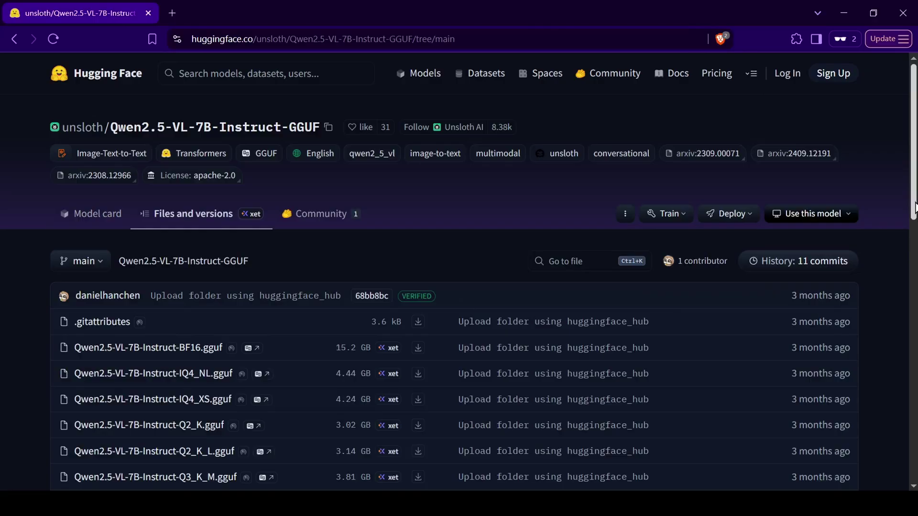
scroll(899, 248, "down", 4)
scroll(484, 272, "down", 1)
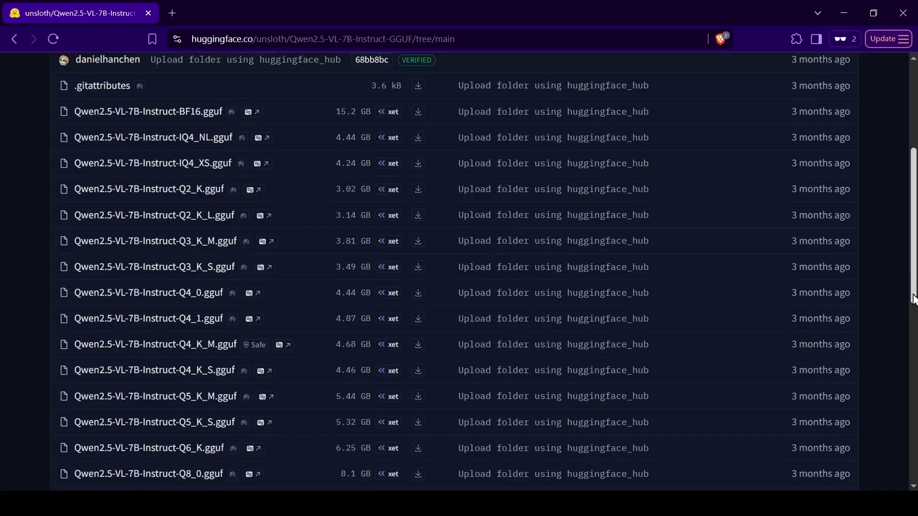
scroll(913, 303, "down", 3)
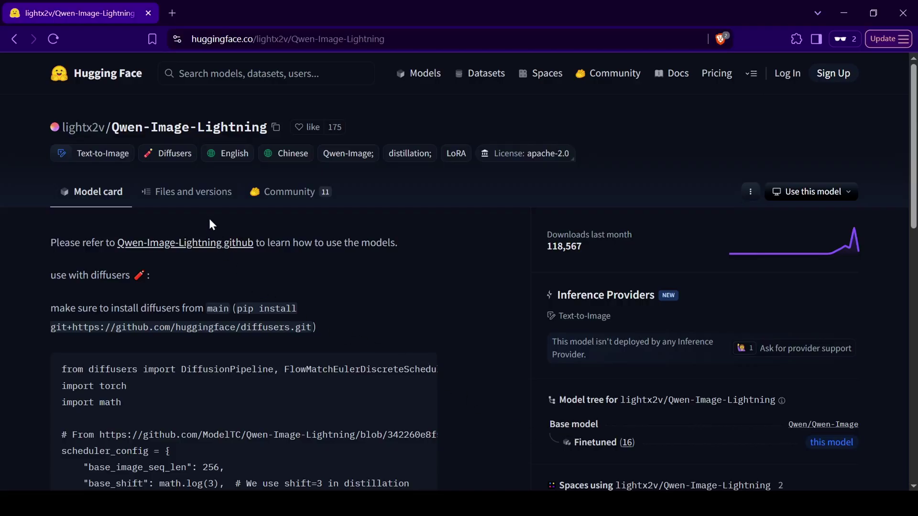
Step: Show lightx2v/Qwen-Image-Lightning's Files and versions list and scroll through the 4-step and 8-step files
left_click(214, 205)
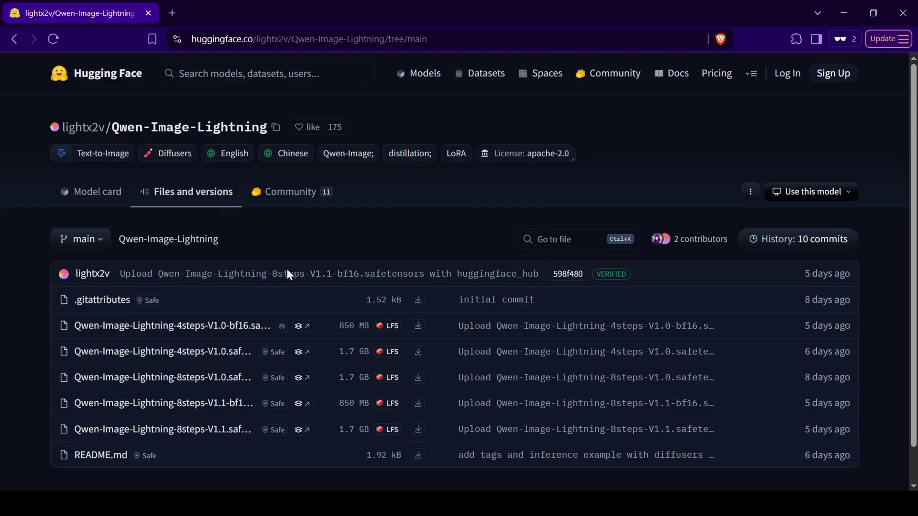
scroll(326, 298, "down", 1)
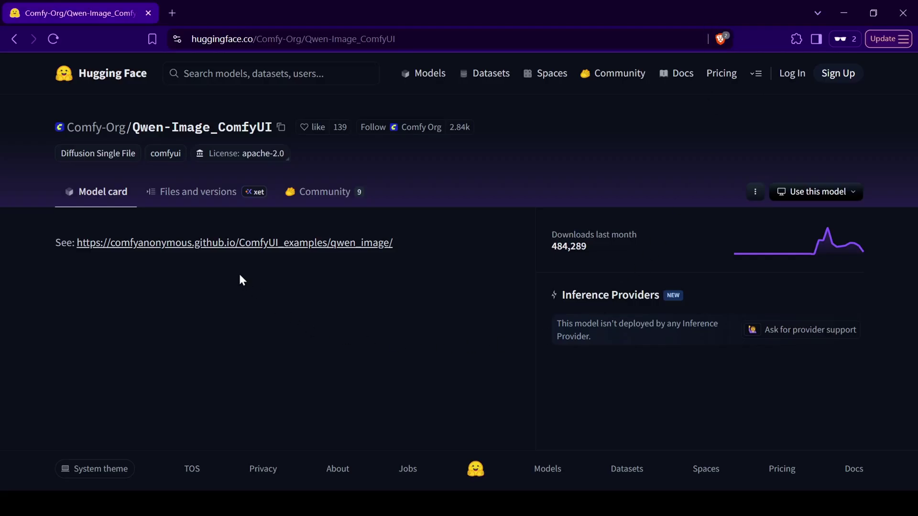
Step: Navigate Comfy-Org/Qwen-Image_ComfyUI's files to split_files/vae to find qwen_image_vae.safetensors
left_click(199, 202)
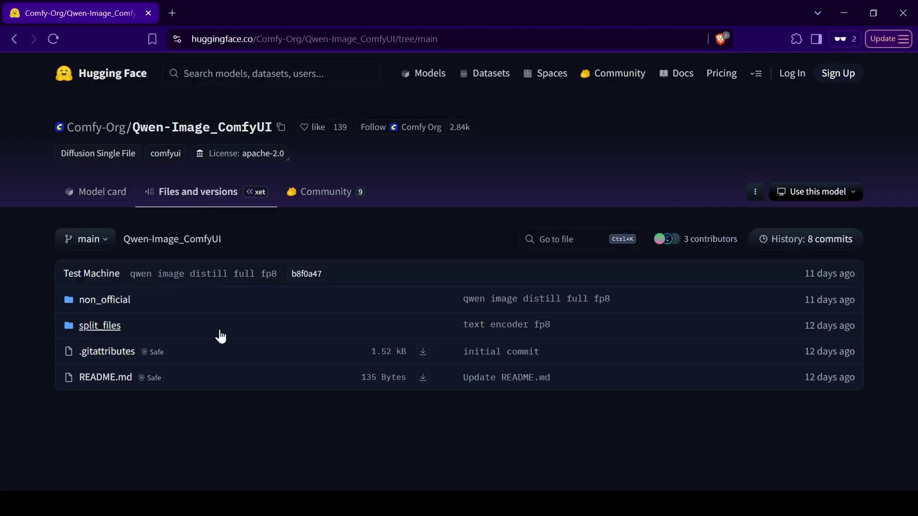
left_click(99, 328)
left_click(88, 353)
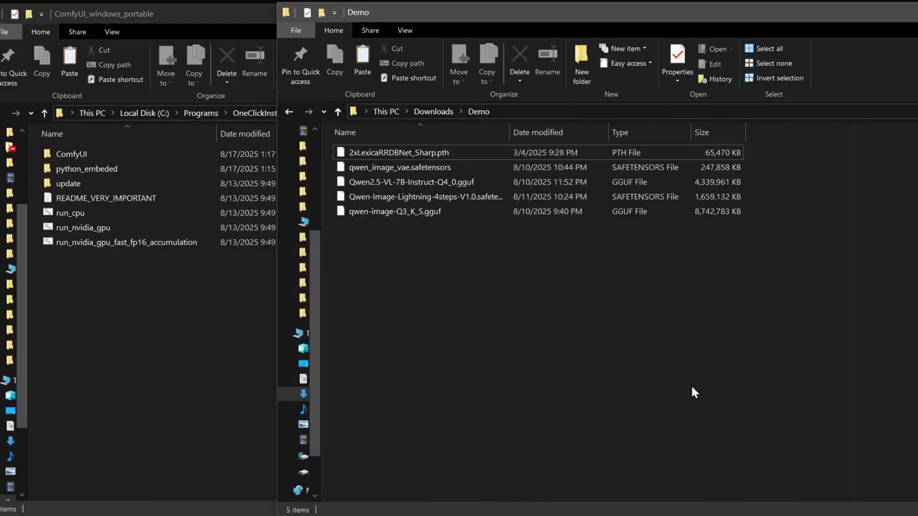
Step: Move qwen-image-Q3_K_S.gguf into models/unet and the Qwen2.5-VL text encoder into clip
left_click(244, 324)
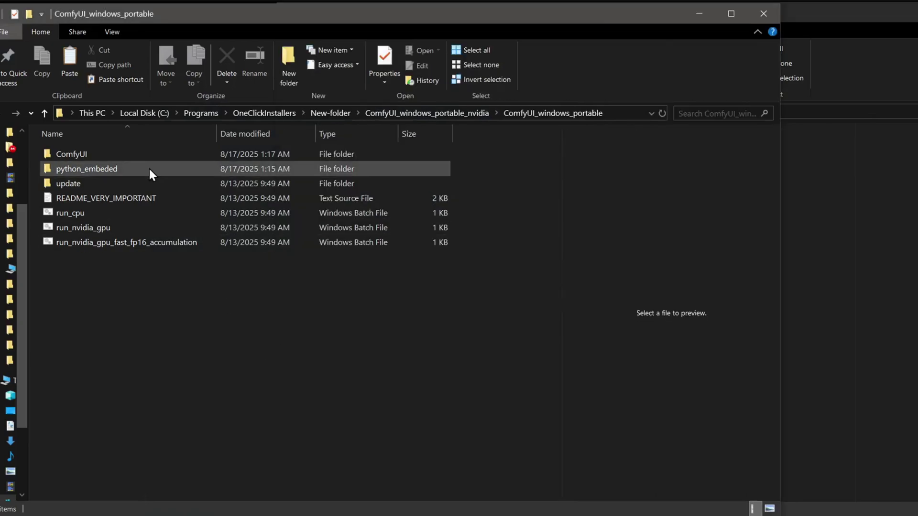
double_click(160, 153)
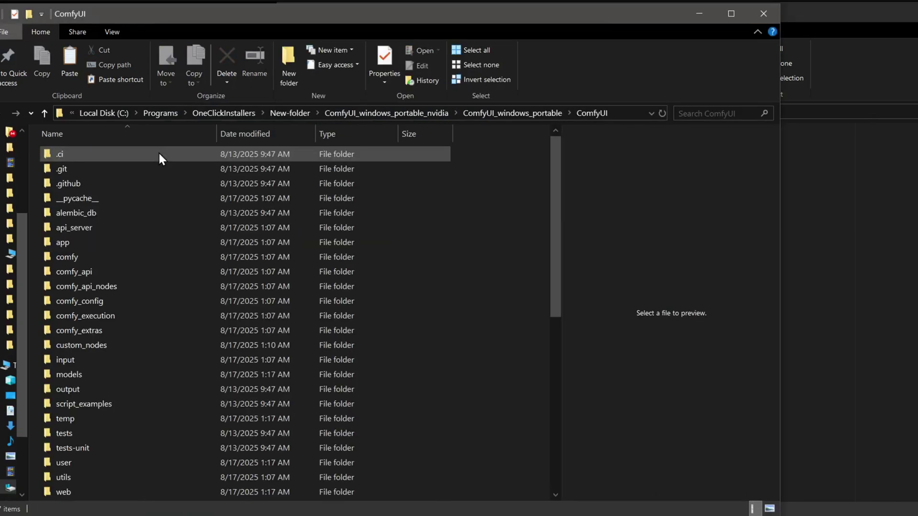
double_click(144, 374)
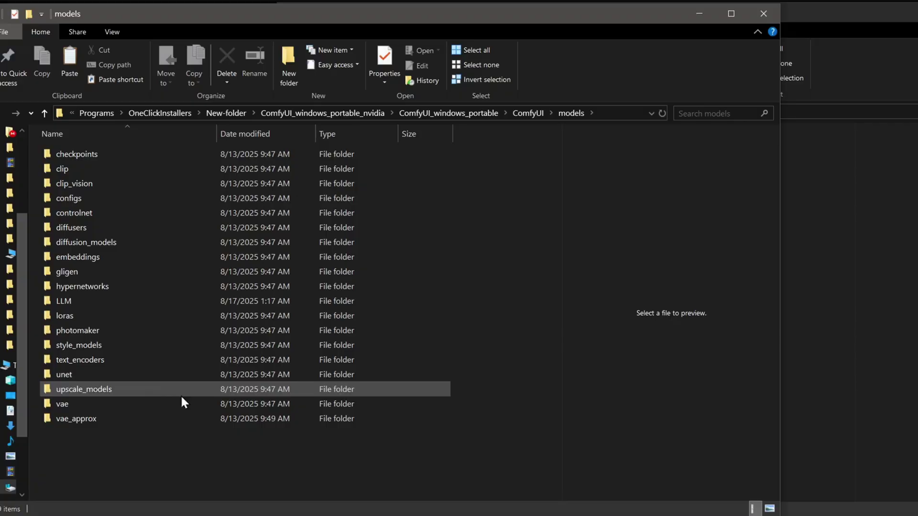
left_click(844, 363)
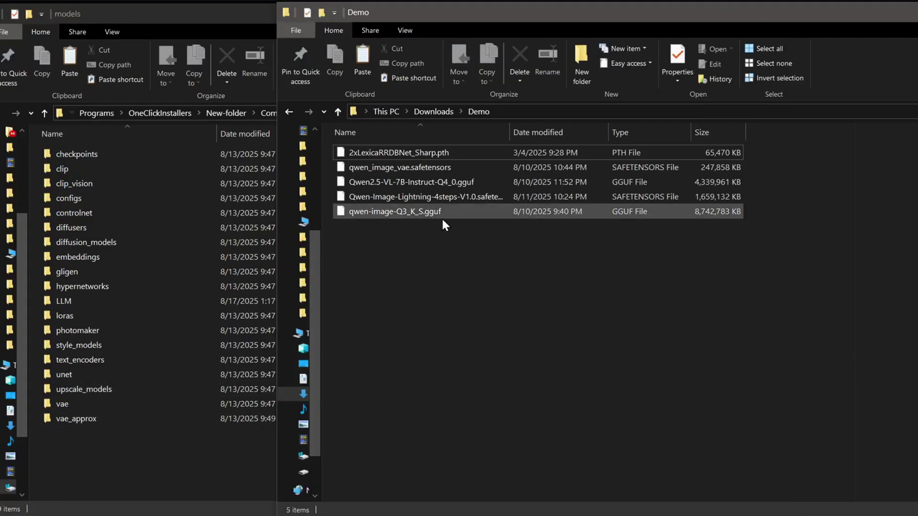
left_click_drag(421, 211, 148, 374)
left_click(827, 350)
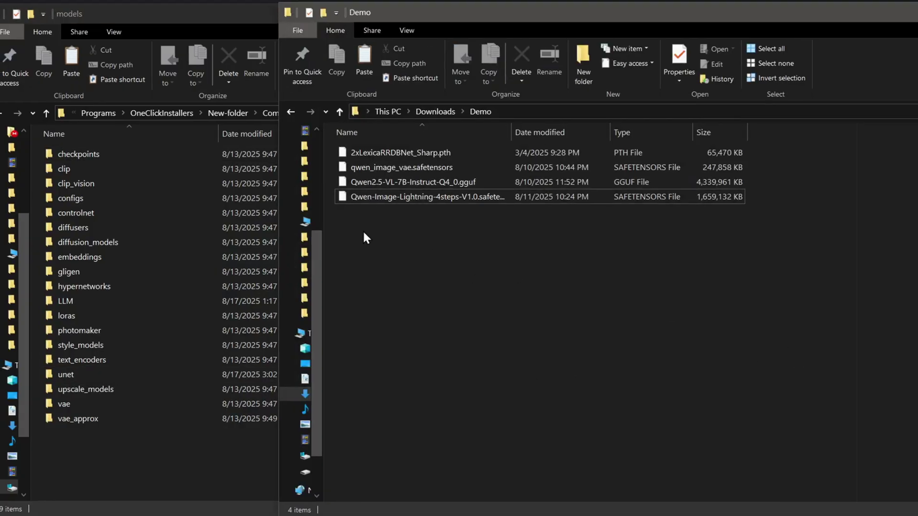
left_click_drag(435, 199, 404, 291)
left_click_drag(420, 183, 130, 162)
Step: Move the Lightning LoRA, VAE and .pth upscaler into loras, vae, upscale_models, then launch run_nvidia_gpu
left_click(870, 287)
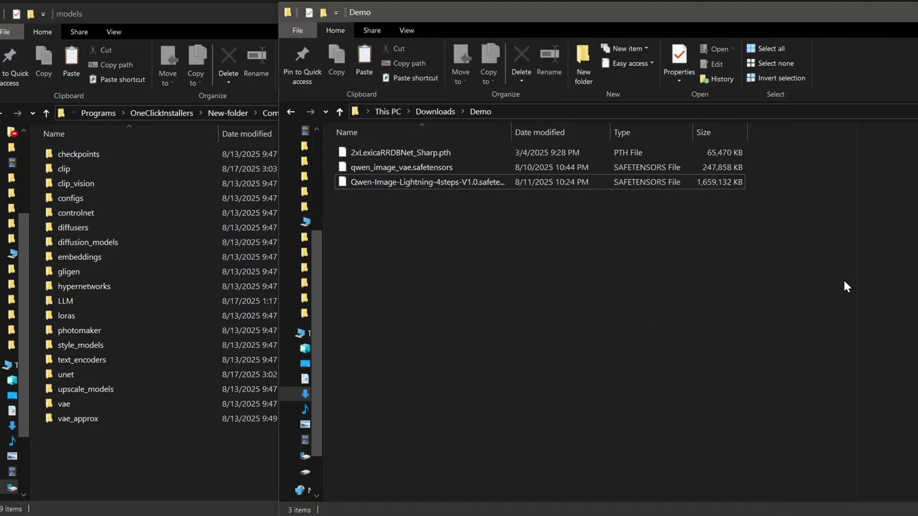
left_click_drag(431, 182, 146, 315)
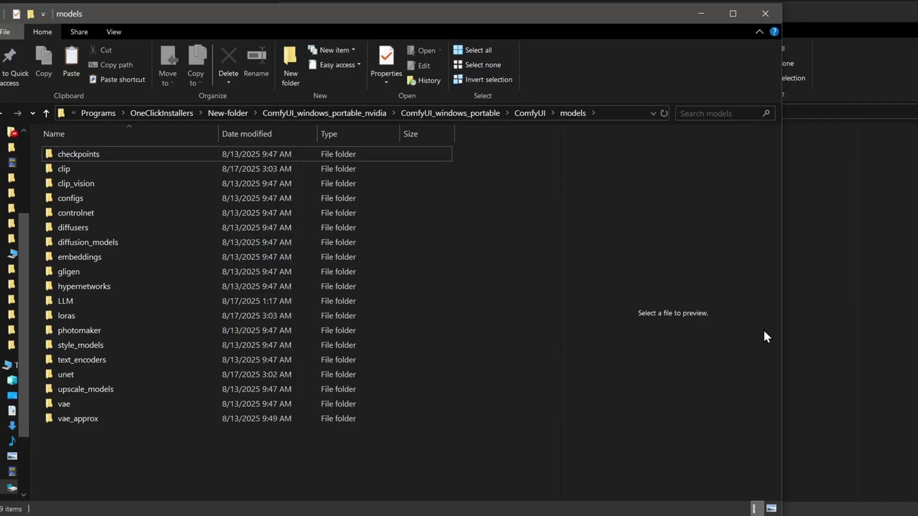
left_click(813, 336)
left_click_drag(392, 170, 125, 403)
left_click(813, 390)
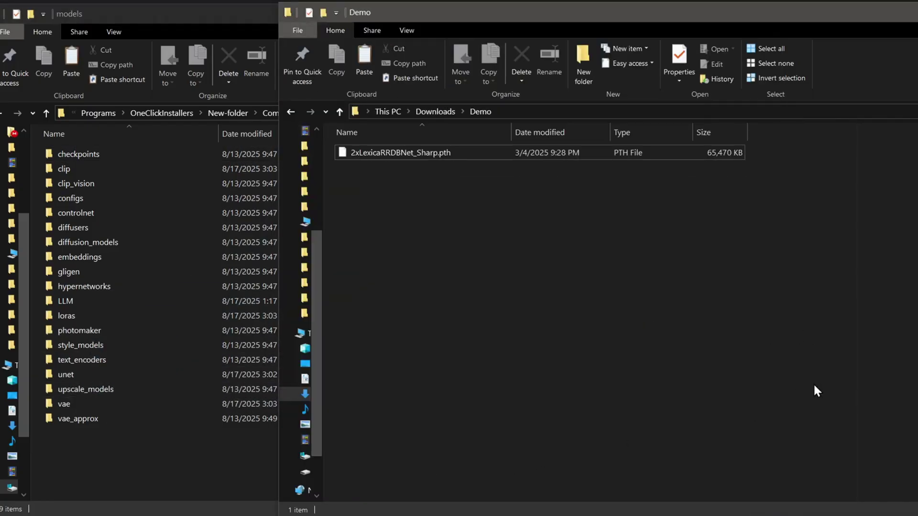
left_click_drag(391, 154, 158, 388)
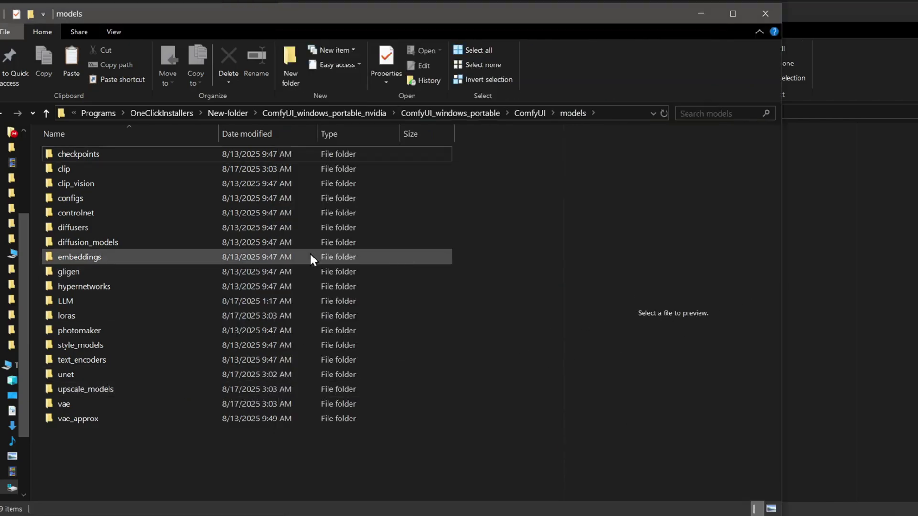
left_click(458, 112)
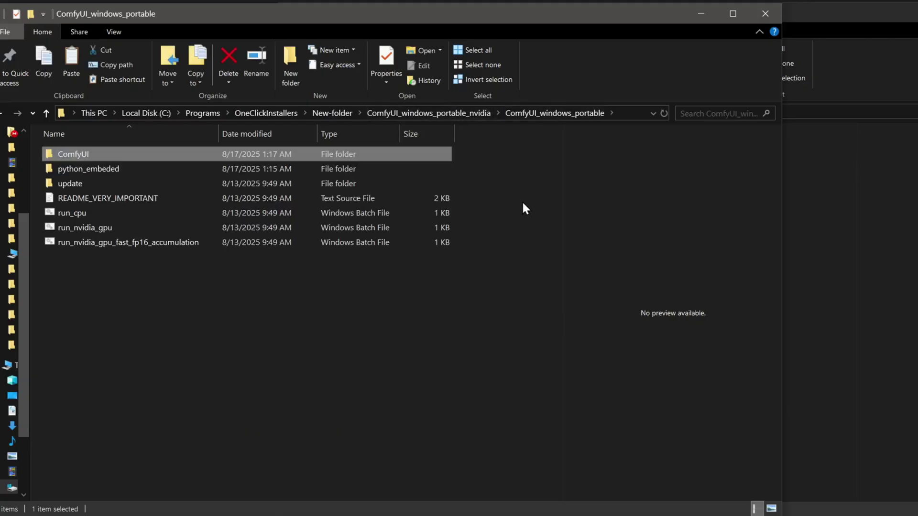
double_click(136, 228)
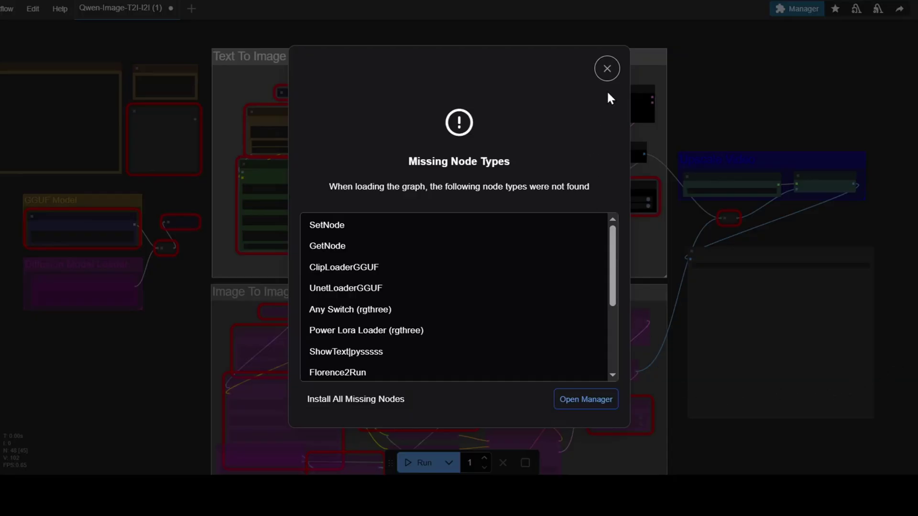
Step: Close the Missing Node Types dialog listing SetNode, GetNode and the GGUF loaders
left_click(608, 68)
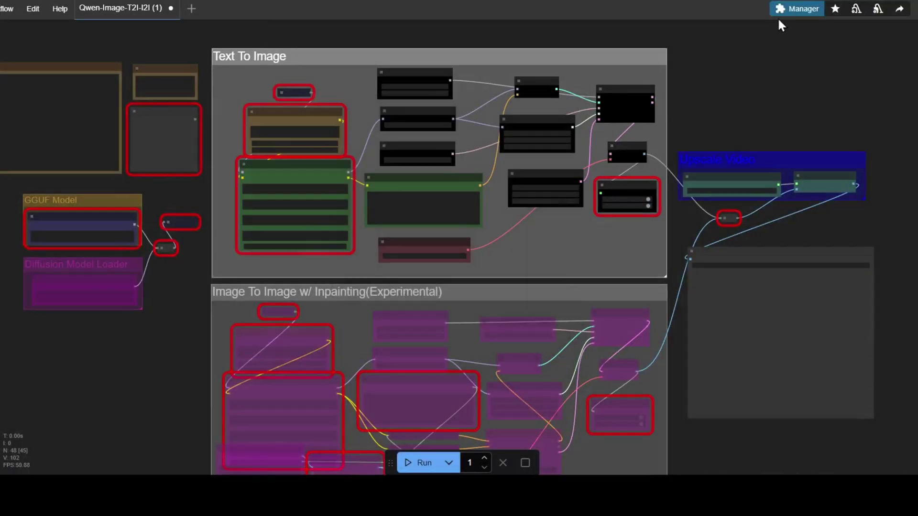
Step: From Manager's missing nodes list, install Custom-Scripts, Layer Style, ComfyUI-GGUF and rgthree's nodes
left_click(791, 9)
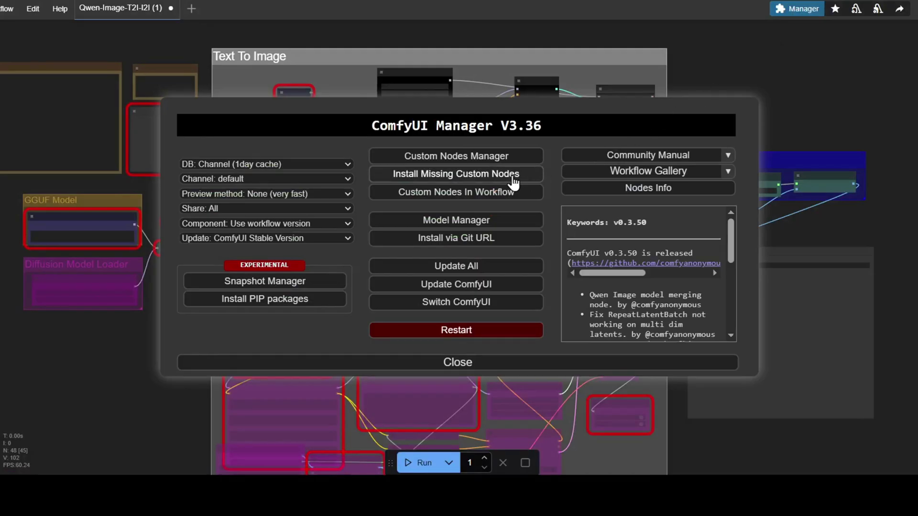
left_click(510, 174)
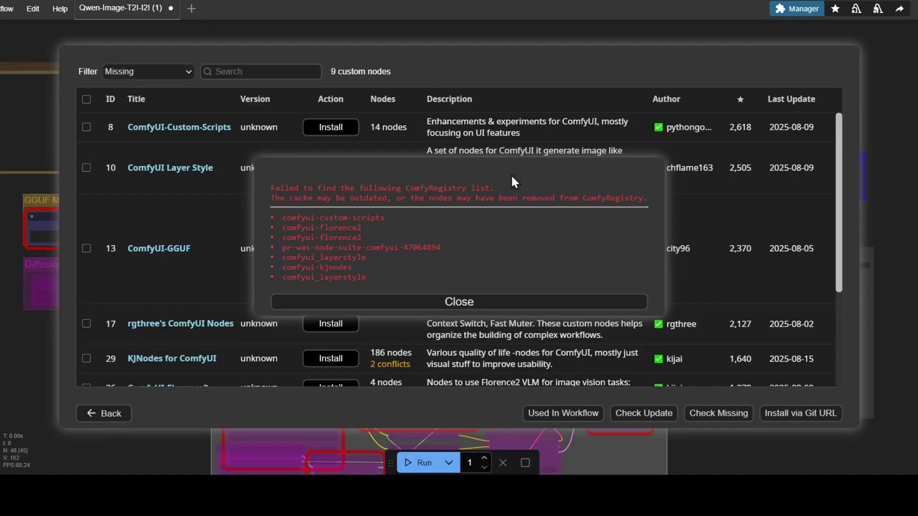
left_click(459, 302)
left_click(331, 127)
left_click(335, 171)
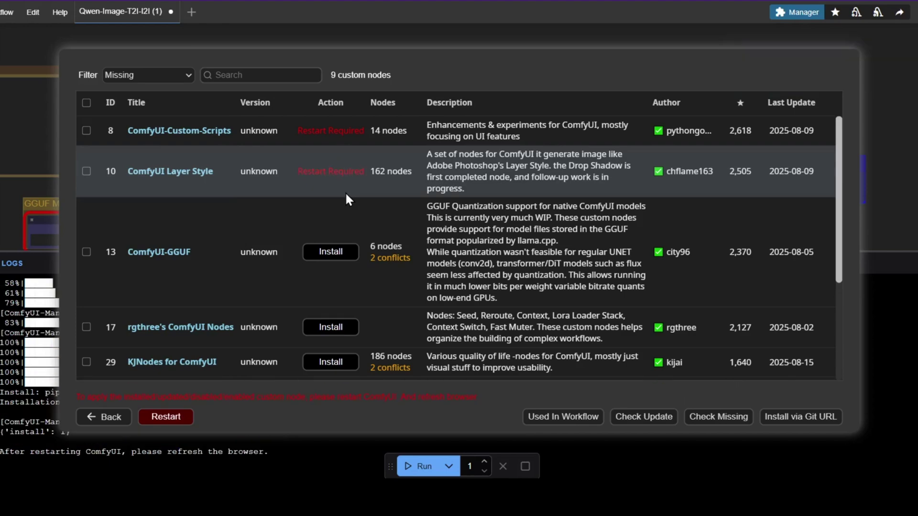
left_click(331, 252)
left_click(335, 327)
Step: Install KJNodes, Florence2, gguf, WAS Node Suite (Revised) and comfyui-tensorop, then restart ComfyUI
scroll(358, 335, "down", 1)
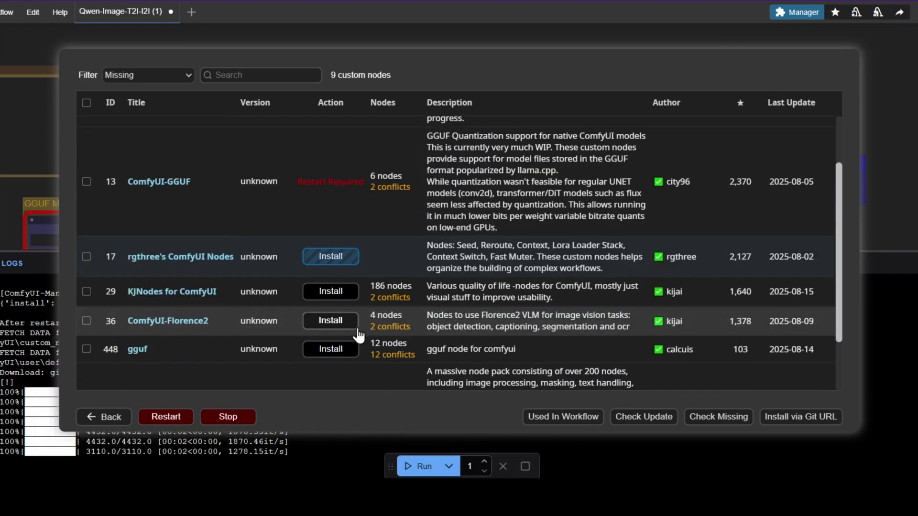
left_click(334, 291)
left_click(348, 320)
left_click(331, 349)
scroll(334, 347, "down", 1)
left_click(331, 326)
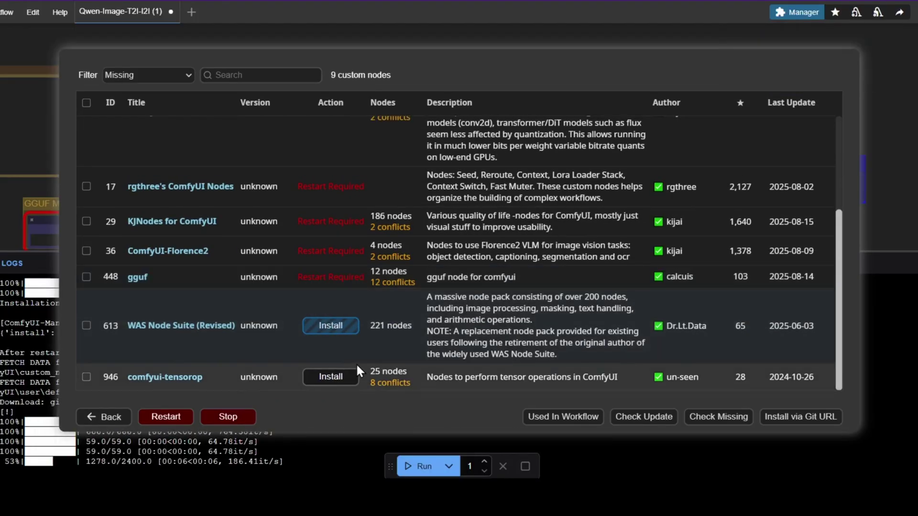
left_click(356, 374)
left_click(187, 416)
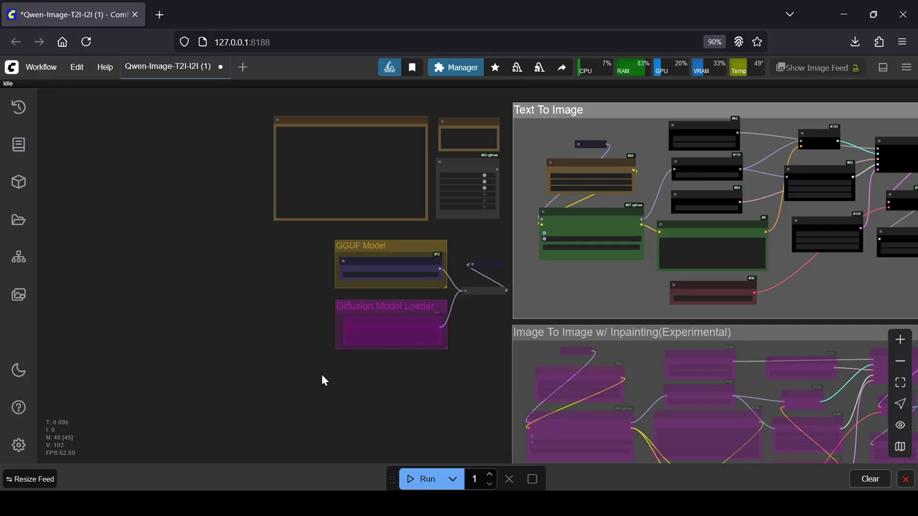
Step: Set the Unet Loader to qwen-image-Q3_K_S.gguf and Load VAE to qwen_image_vae.safetensors
scroll(509, 288, "up", 4)
left_click_drag(517, 343, 518, 368)
scroll(461, 381, "up", 1)
left_click(264, 376)
left_click(302, 414)
left_click(601, 201)
left_click(617, 211)
scroll(440, 343, "down", 2)
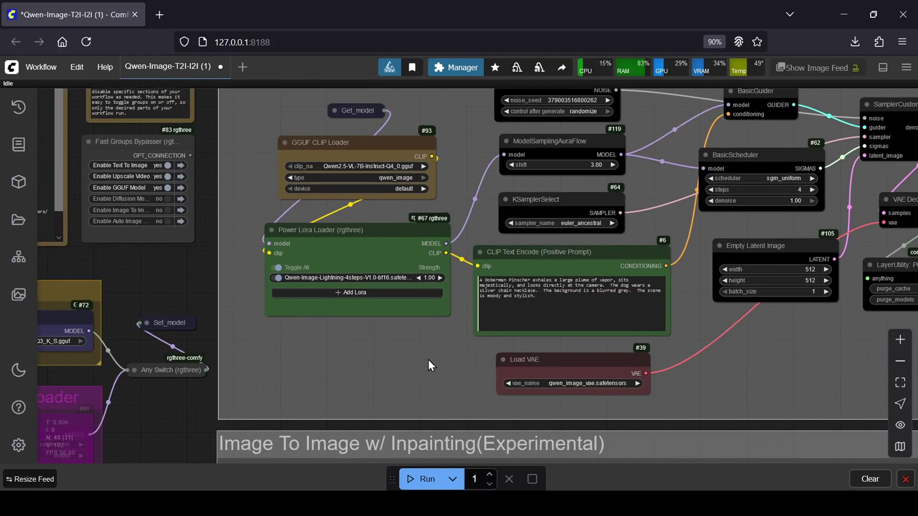
left_click_drag(682, 343, 668, 270)
left_click(533, 310)
left_click(547, 417)
Step: Keep the GGUF Model group enabled and bypass the Diffusion Model Loader group
scroll(341, 220, "left", 5)
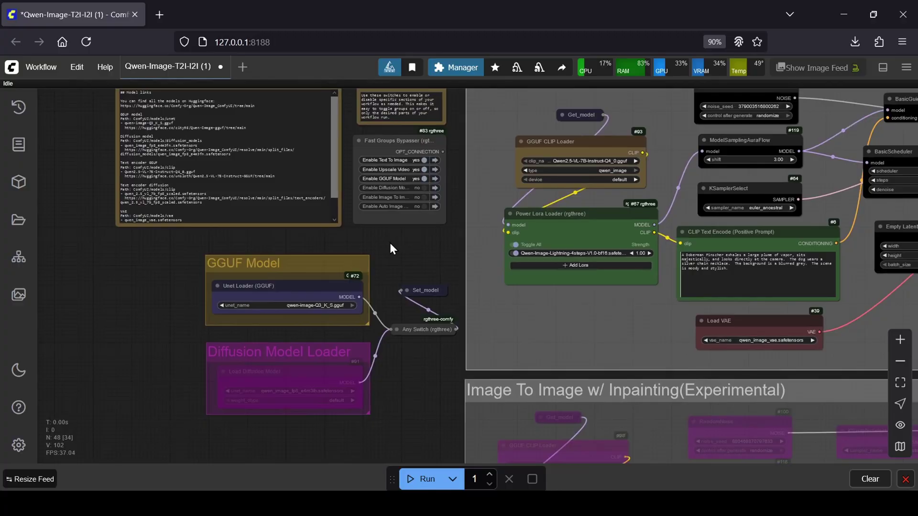
scroll(428, 252, "up", 2)
scroll(429, 258, "down", 2)
scroll(440, 239, "left", 2)
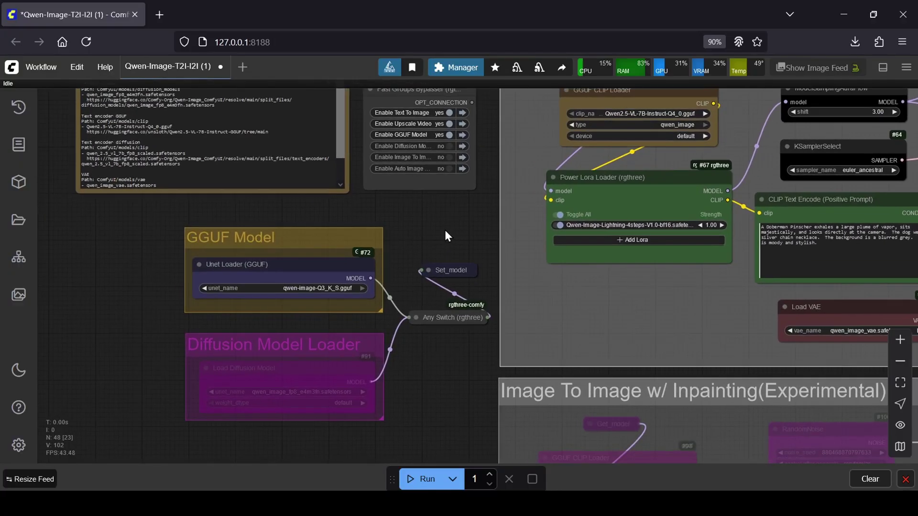
left_click(431, 147)
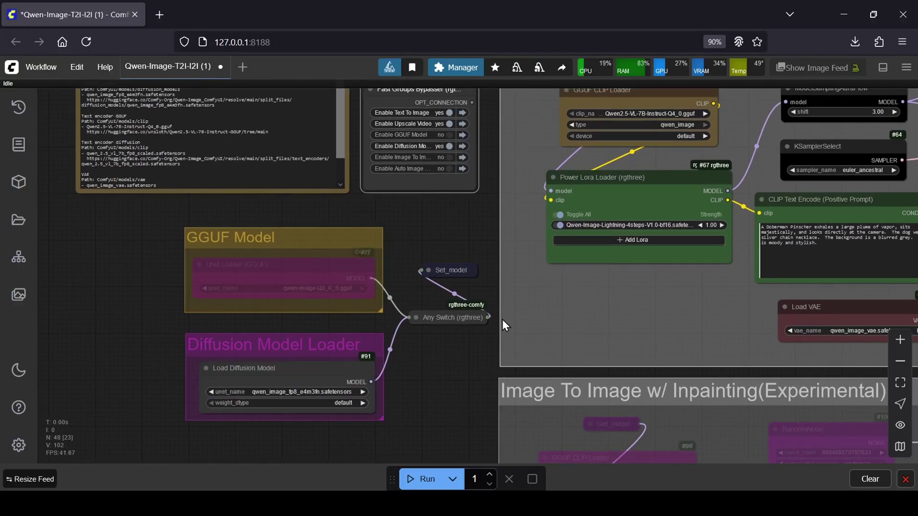
left_click(450, 146)
left_click(449, 135)
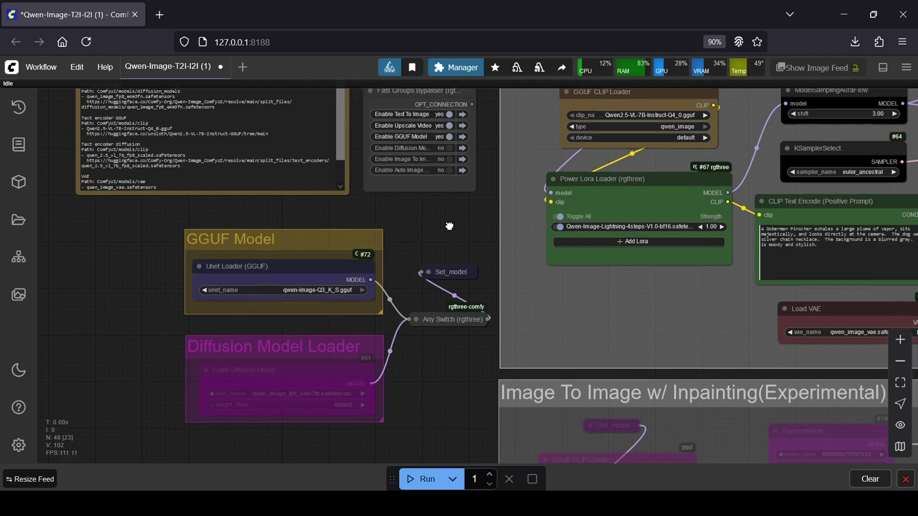
Step: Leave the Text To Image group enabled and bypass the Image To Image group
scroll(458, 225, "right", 3)
scroll(463, 299, "down", 1)
scroll(469, 306, "right", 2)
scroll(468, 306, "up", 1)
scroll(487, 316, "down", 2)
scroll(486, 324, "up", 2)
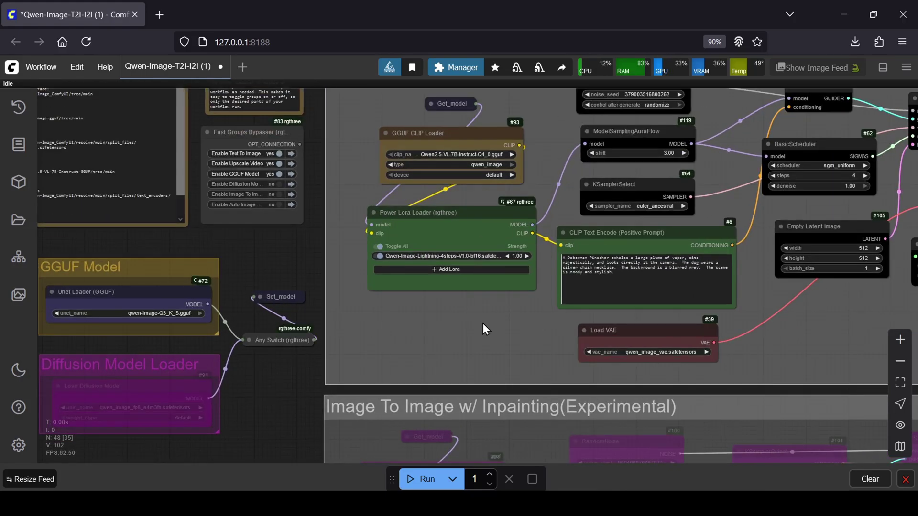
scroll(274, 256, "down", 2)
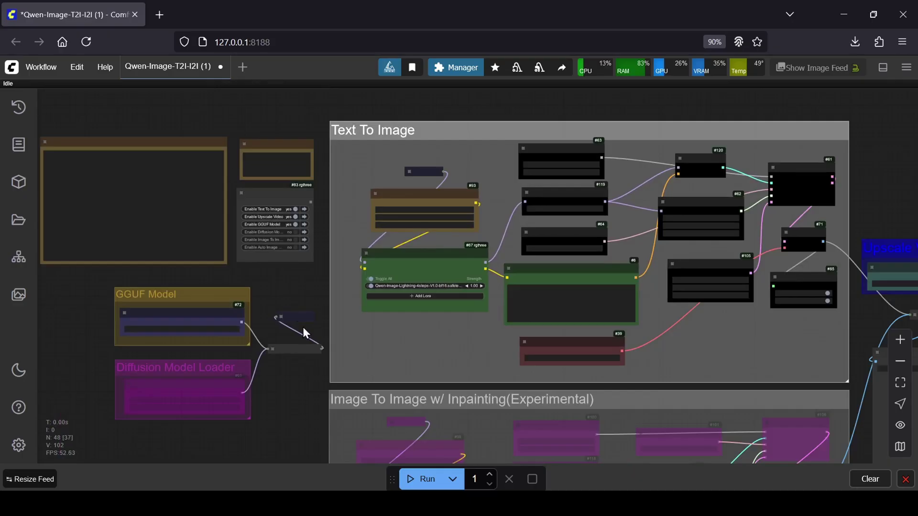
left_click_drag(303, 343, 315, 378)
scroll(294, 220, "up", 3)
left_click(312, 211)
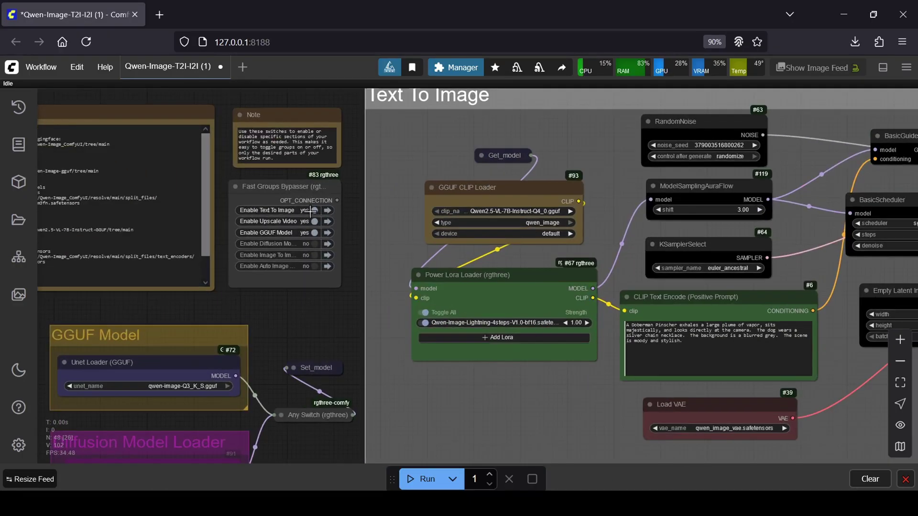
scroll(319, 324, "down", 4)
left_click_drag(316, 392, 304, 338)
scroll(313, 182, "up", 2)
scroll(314, 186, "up", 2)
left_click(314, 192)
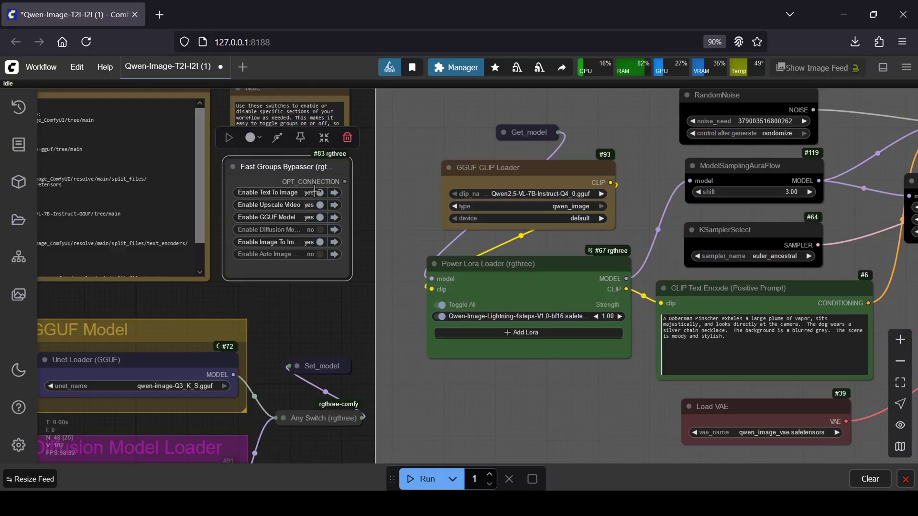
left_click(309, 242)
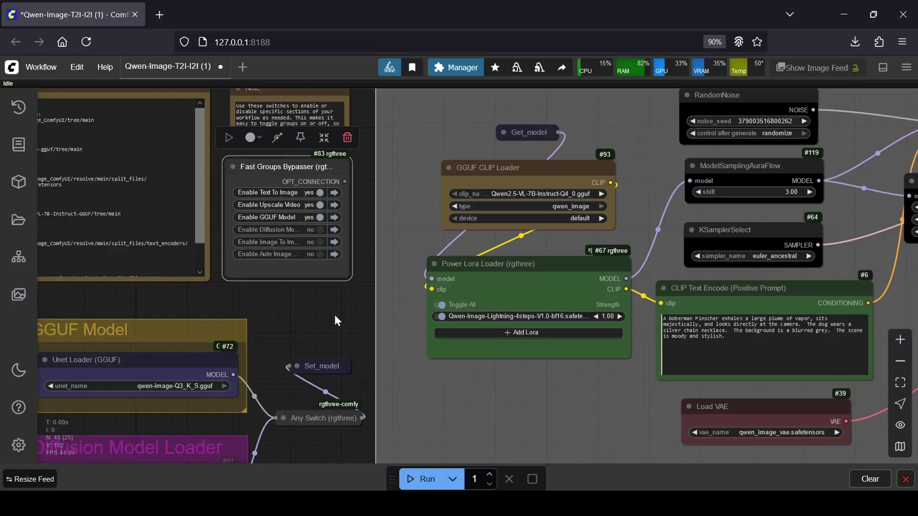
left_click_drag(337, 329, 281, 333)
scroll(334, 328, "down", 5)
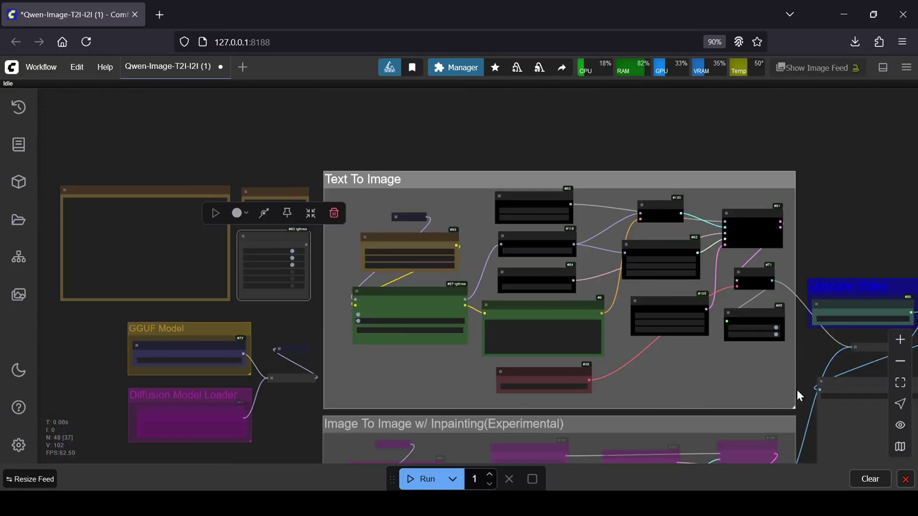
Step: Review Power Lora Loader's LoRA list; it uses Qwen-Image-Lightning-4steps-V1.0-bf16 at strength 1.00
left_click_drag(806, 387, 749, 317)
scroll(755, 314, "up", 4)
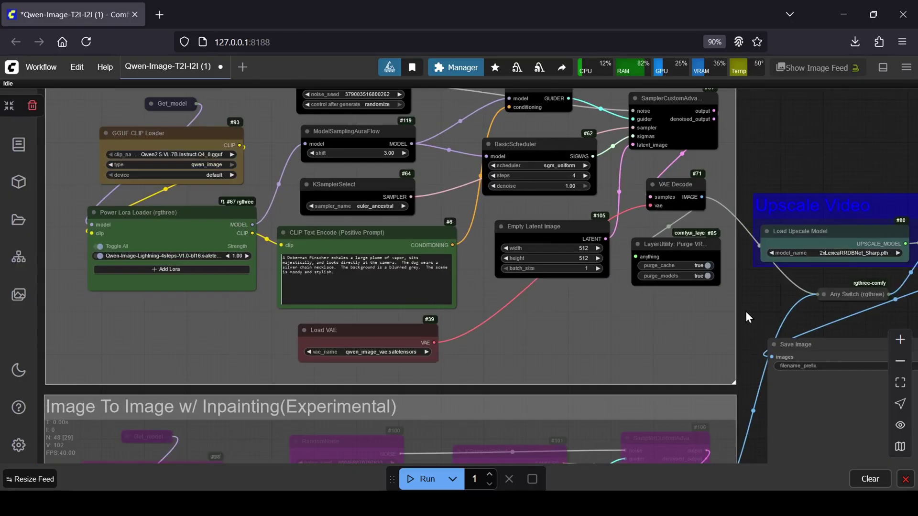
scroll(466, 314, "up", 2)
left_click_drag(466, 314, 559, 351)
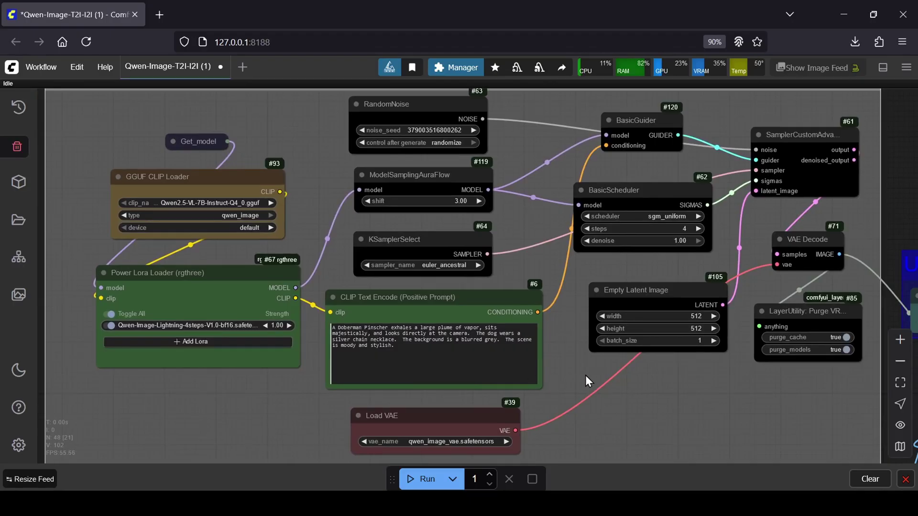
left_click(180, 327)
scroll(311, 345, "down", 5)
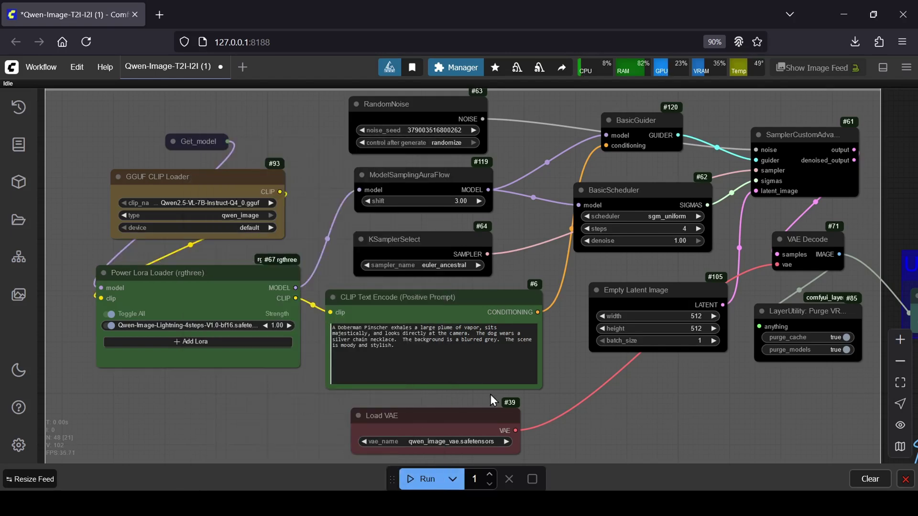
Step: Queue the run and scroll to Save Image to view the vapor-breathing Doberman with silver chain
left_click(415, 480)
scroll(570, 429, "down", 1)
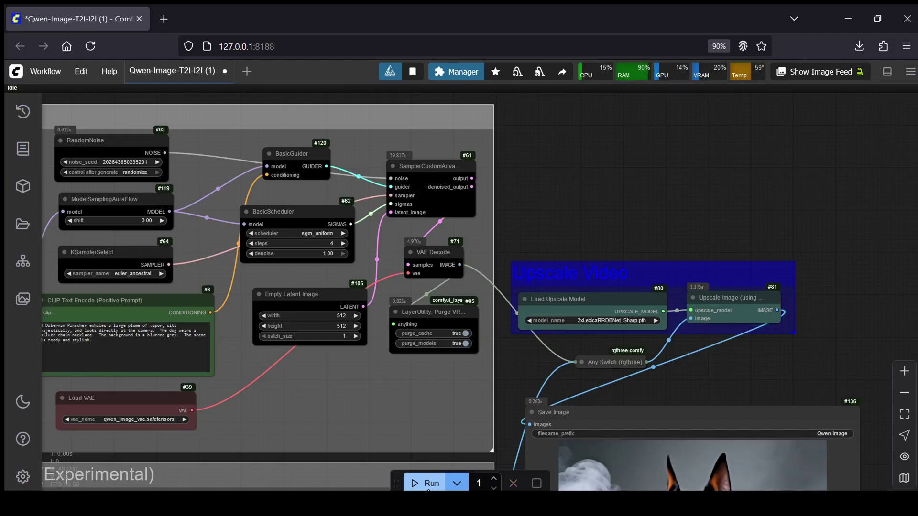
scroll(820, 287, "down", 5)
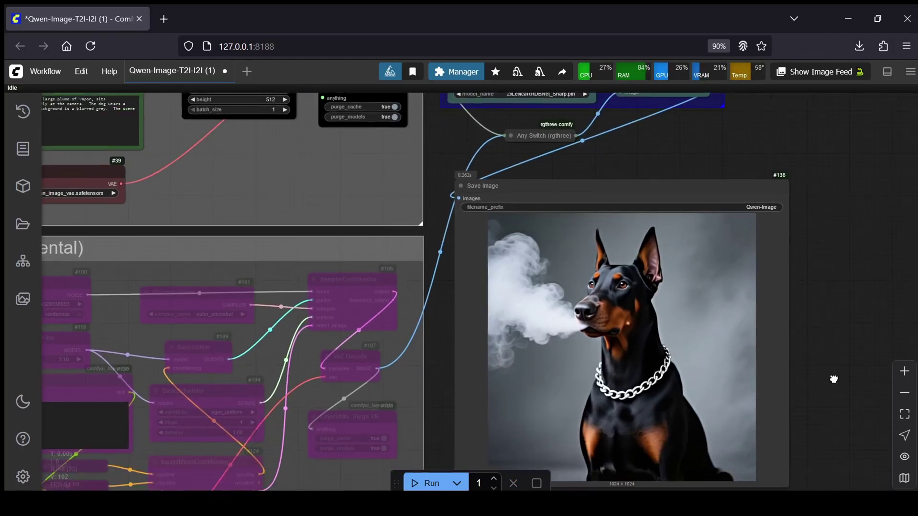
scroll(831, 365, "up", 5)
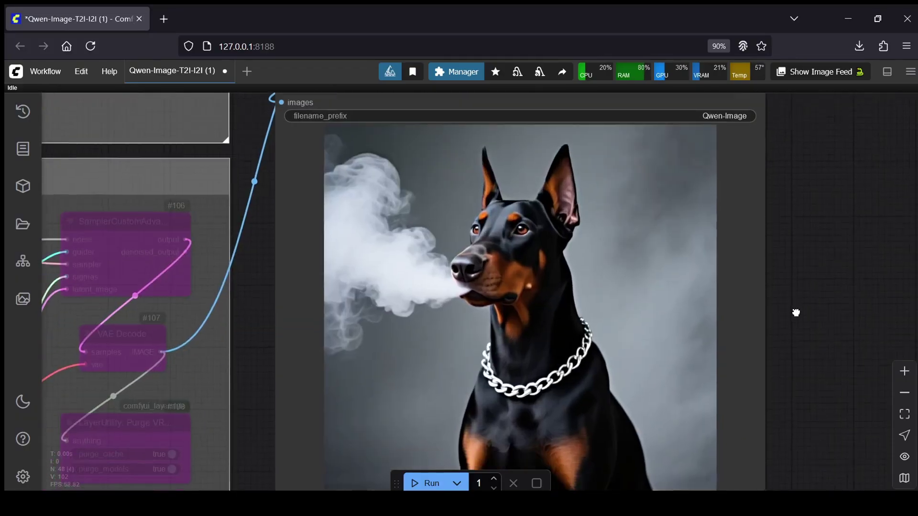
scroll(808, 285, "down", 4)
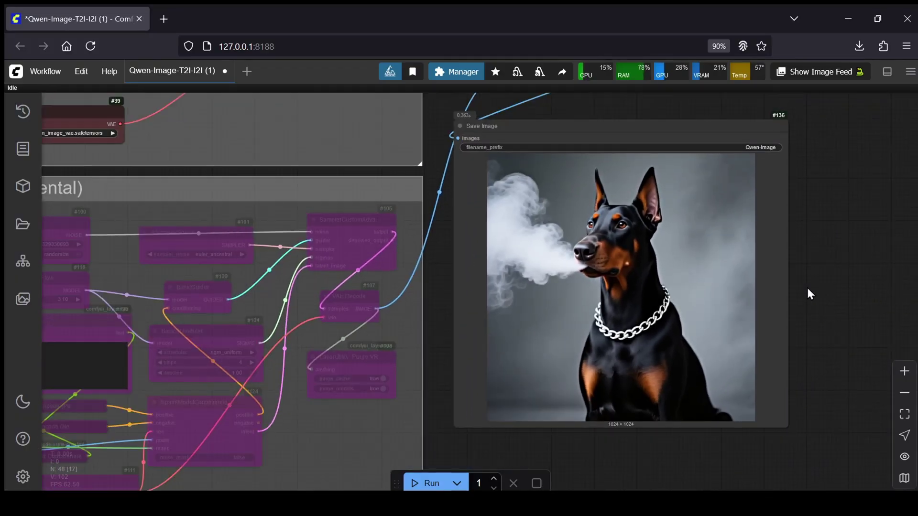
scroll(807, 286, "down", 5)
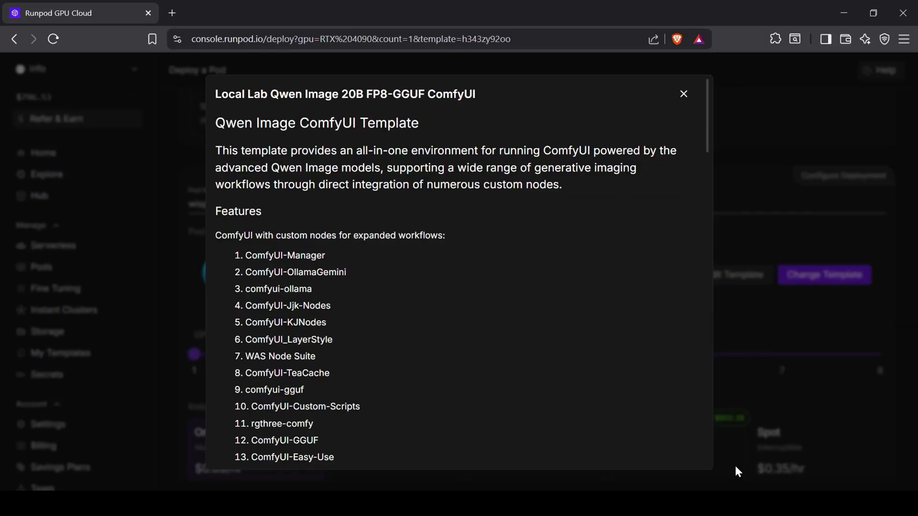
Step: Read through the Local Lab Qwen Image template description, then close it
scroll(670, 415, "down", 4)
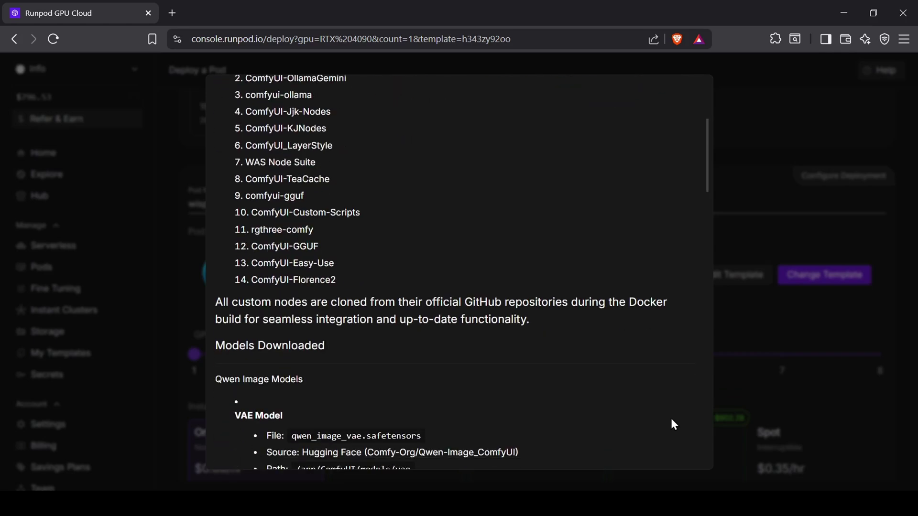
scroll(672, 425, "up", 4)
left_click(684, 93)
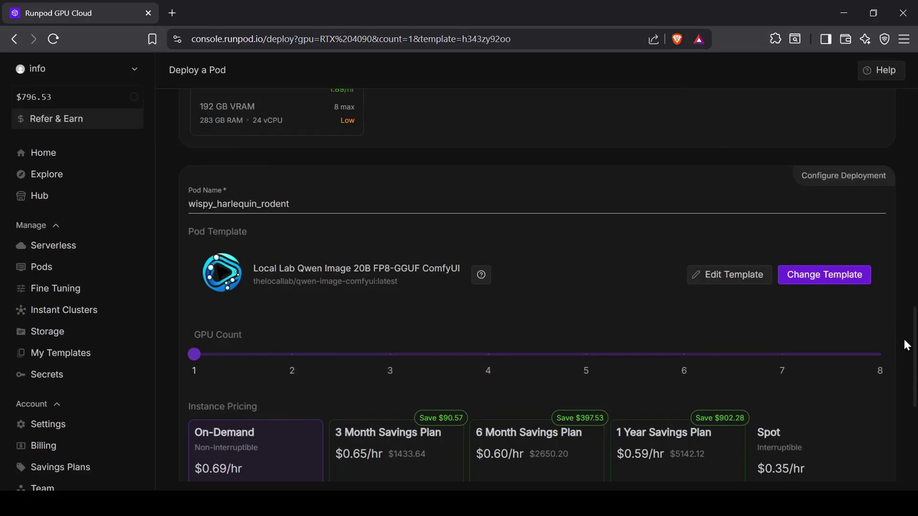
left_click_drag(909, 339, 898, 294)
Step: Compare the GPU cards and scroll to the RTX 4090's Configure Deployment section at $0.69/hr
scroll(898, 294, "up", 10)
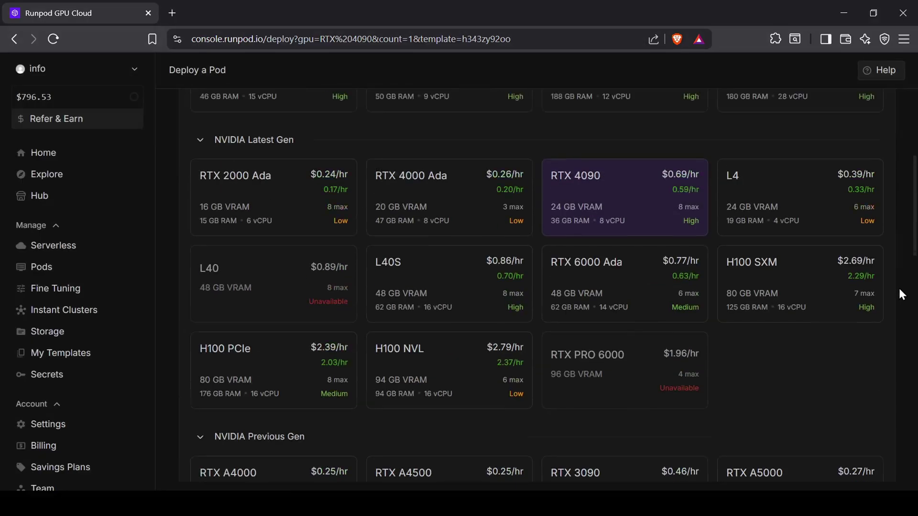
scroll(904, 293, "up", 1)
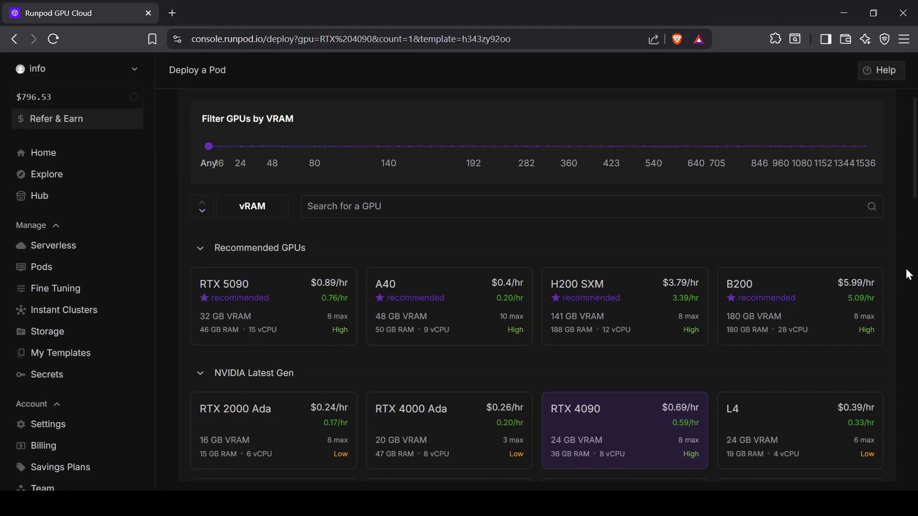
scroll(916, 175, "up", 1)
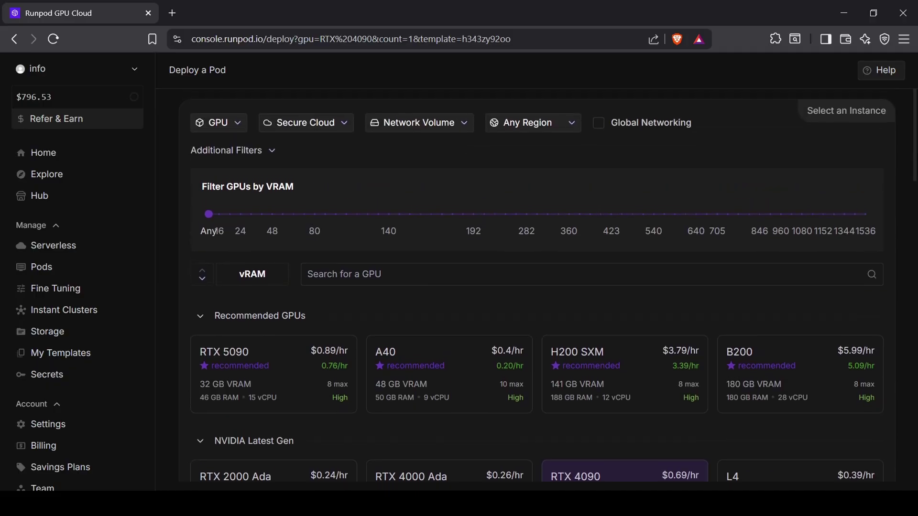
scroll(543, 286, "down", 4)
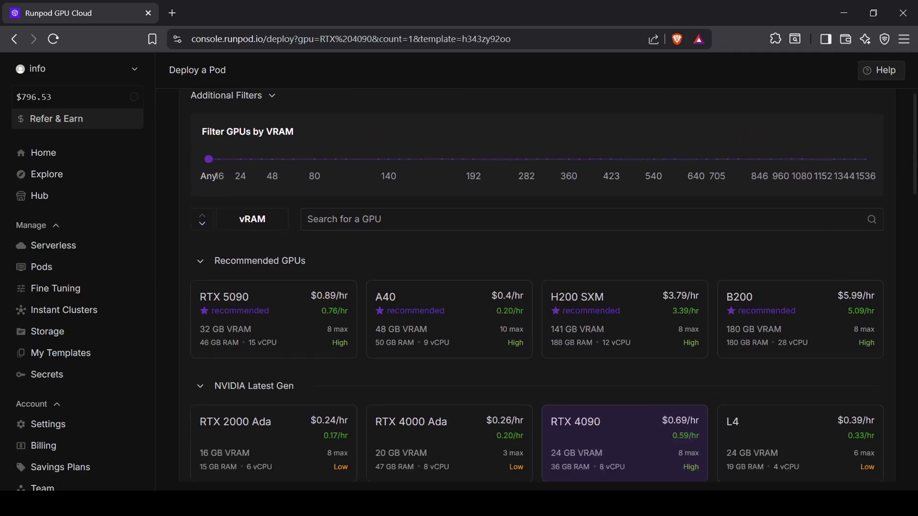
scroll(542, 286, "down", 5)
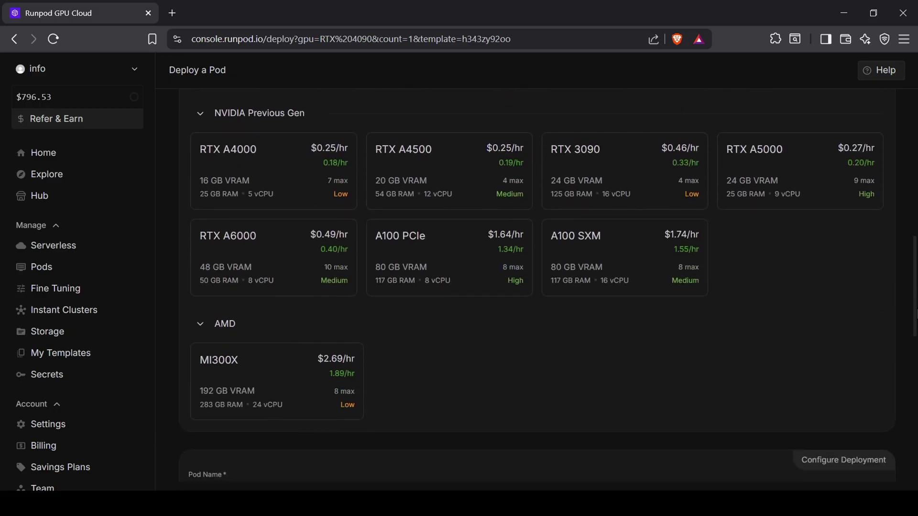
scroll(543, 286, "up", 5)
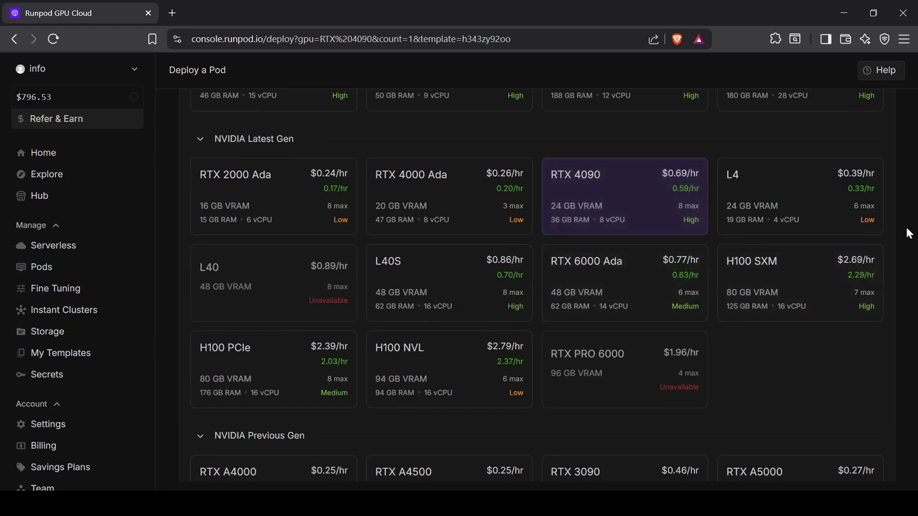
scroll(915, 219, "down", 1)
scroll(914, 219, "down", 10)
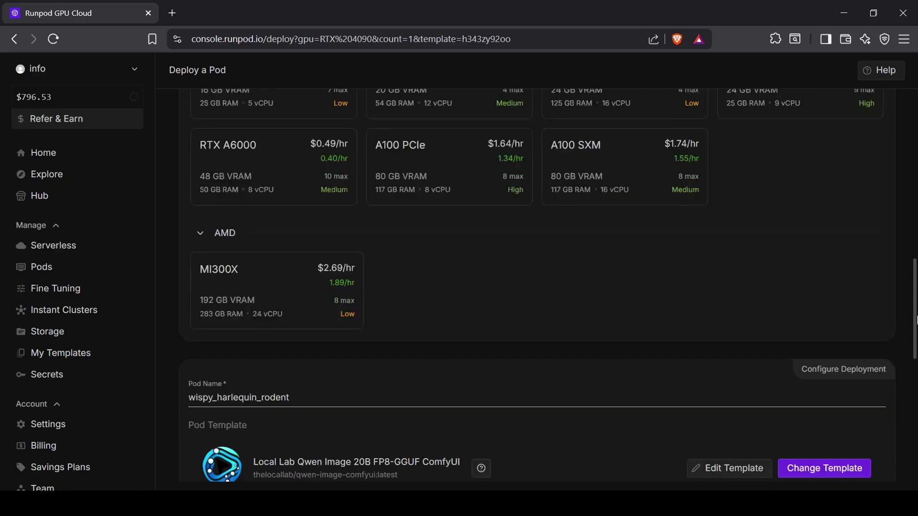
scroll(915, 380, "down", 2)
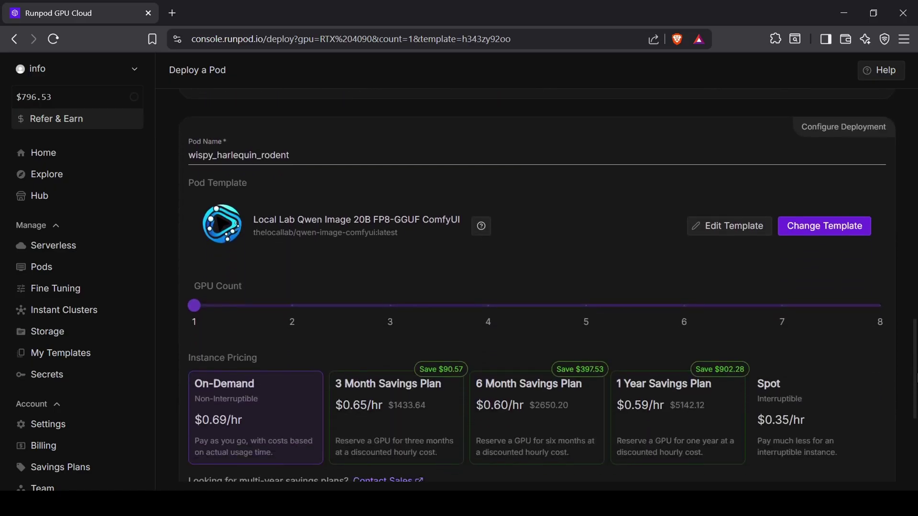
Step: Apply the template overrides with a 120 GB container disk to the RTX 4090 pod
left_click(715, 213)
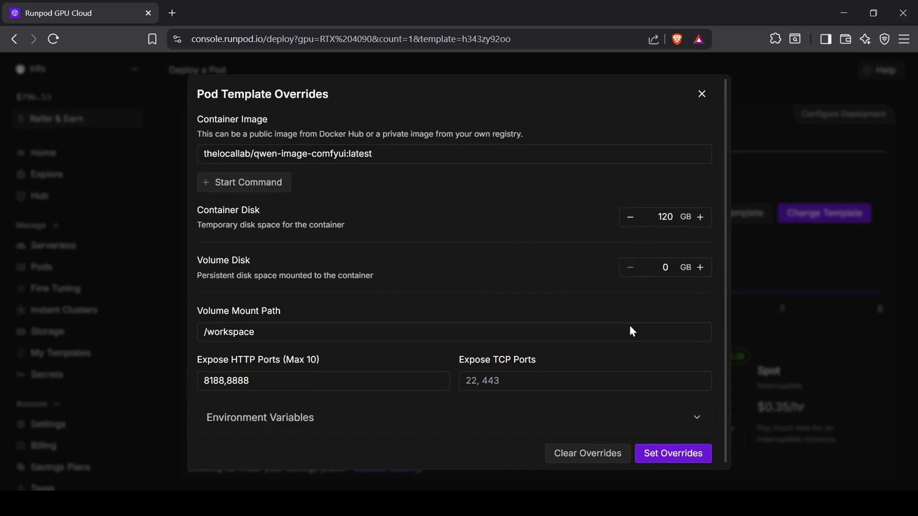
left_click(679, 462)
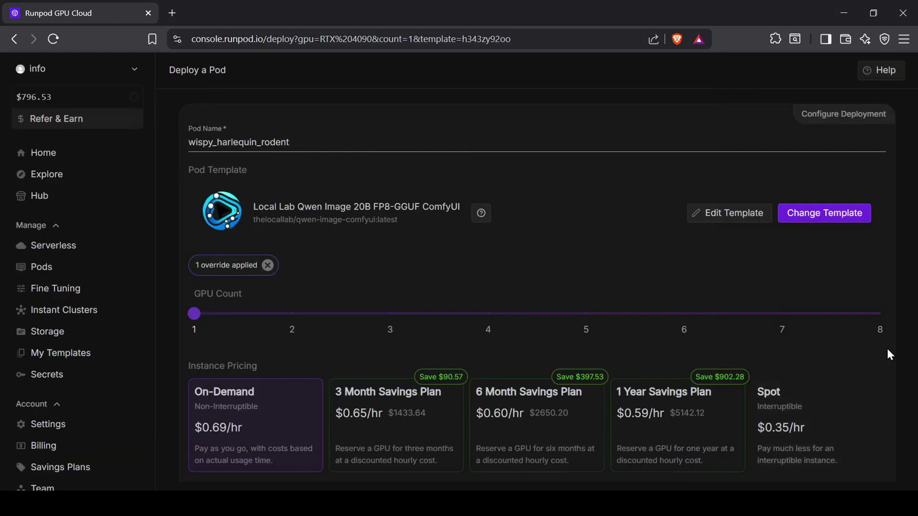
scroll(861, 261, "down", 6)
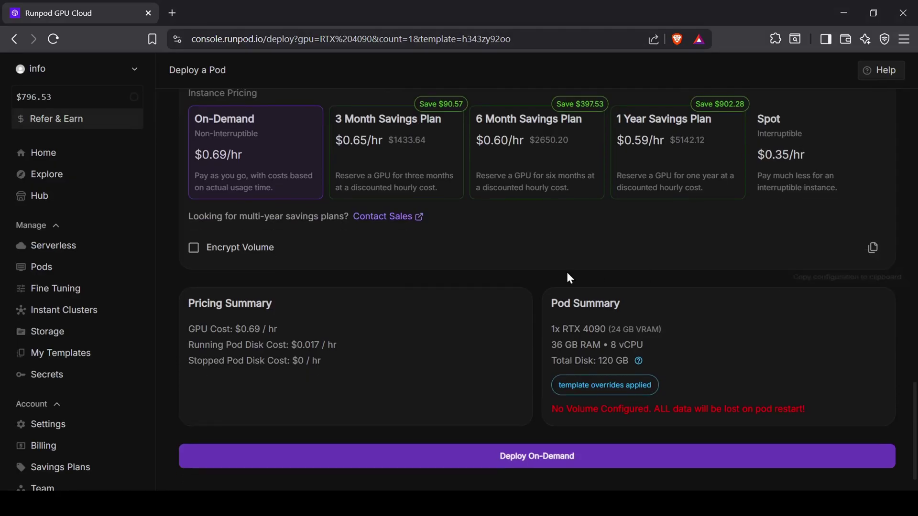
Step: Deploy the RTX 4090 pod on demand and open its startup logs
left_click(517, 465)
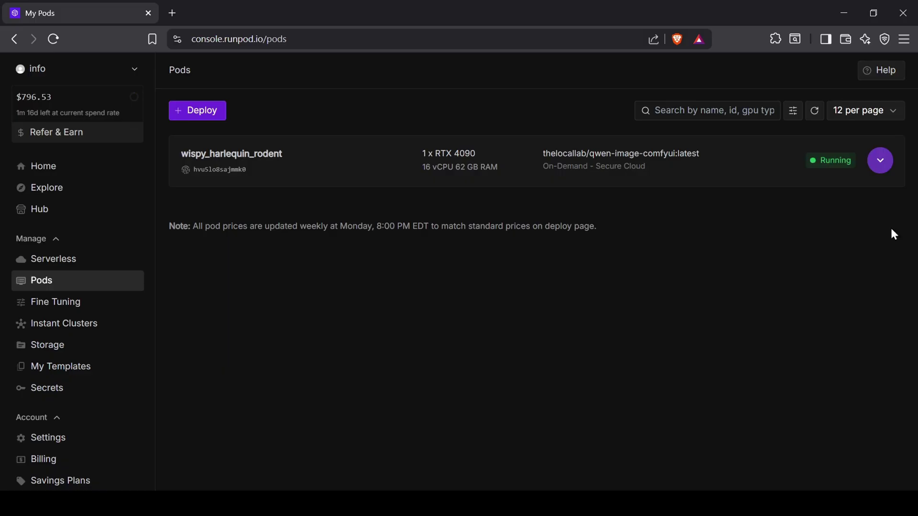
left_click(880, 160)
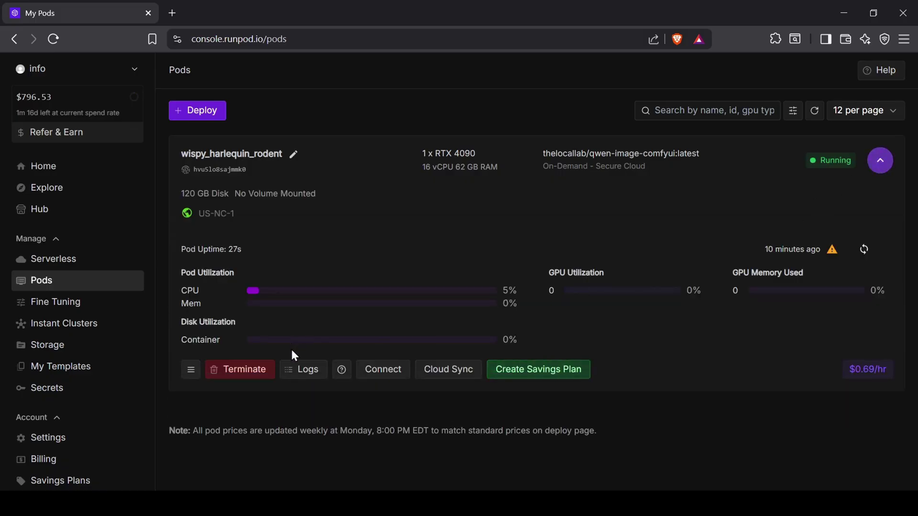
left_click(307, 373)
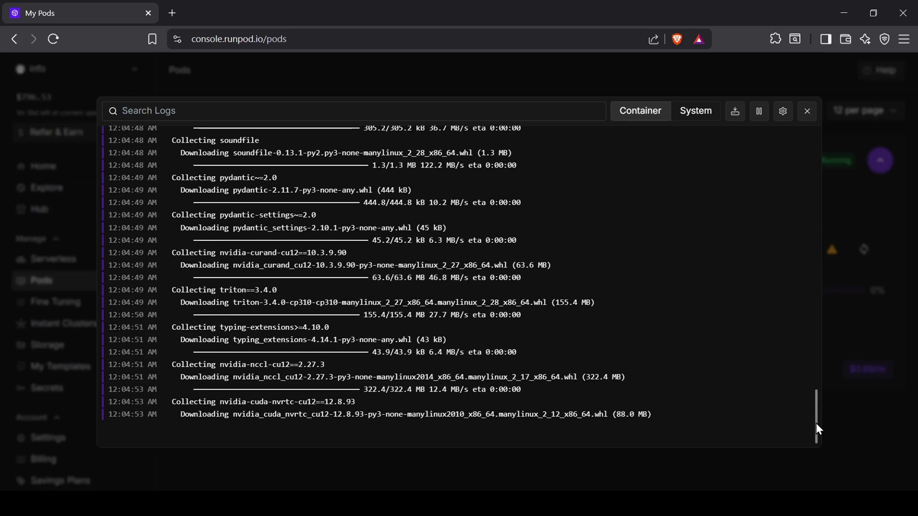
Step: Confirm clip_vision_h.safetensors was saved in the logs and check the 52% container disk usage
left_click_drag(818, 429, 823, 455)
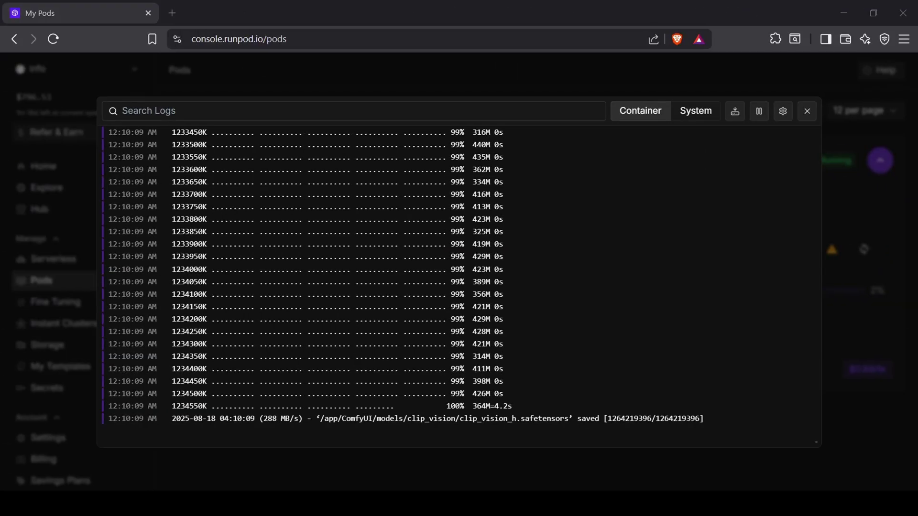
left_click_drag(606, 419, 504, 421)
left_click(593, 444)
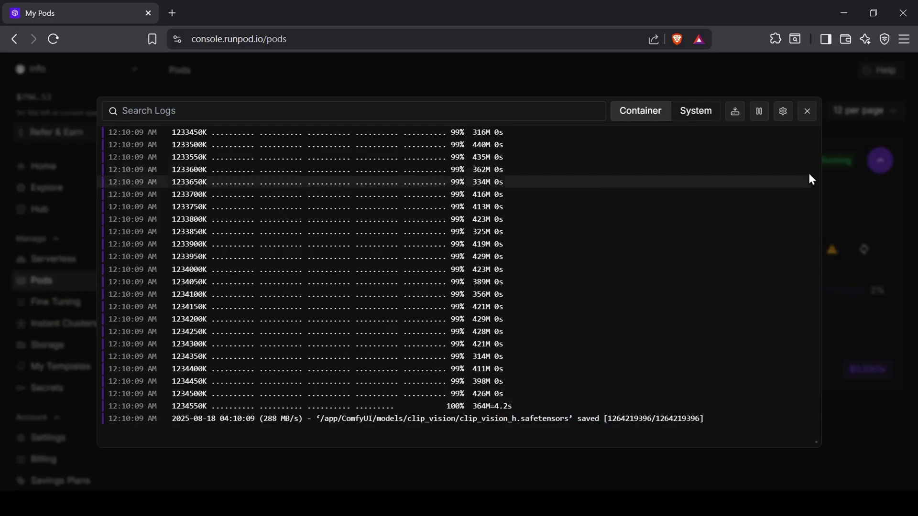
left_click(807, 114)
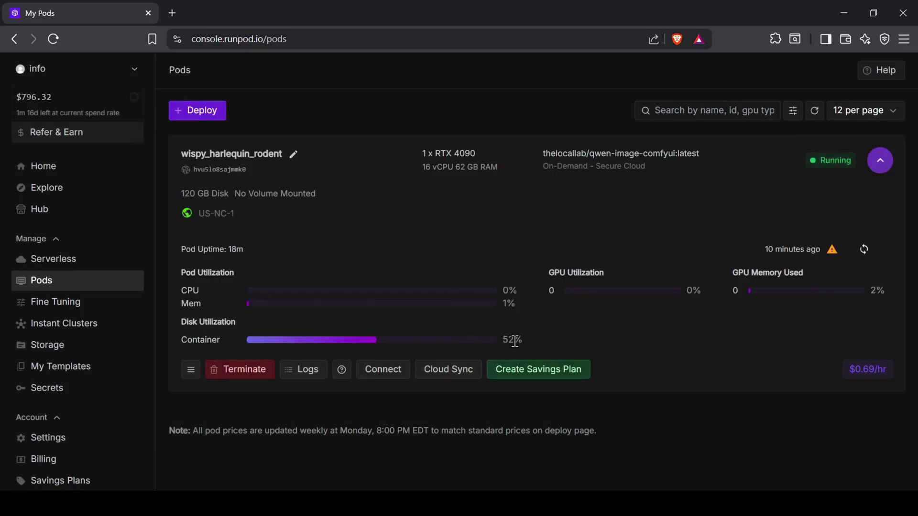
left_click_drag(514, 340, 504, 339)
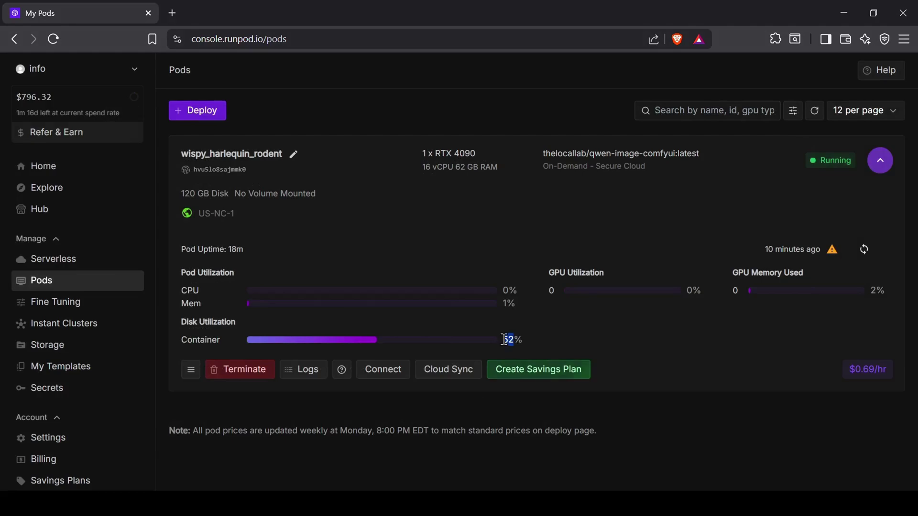
left_click(562, 345)
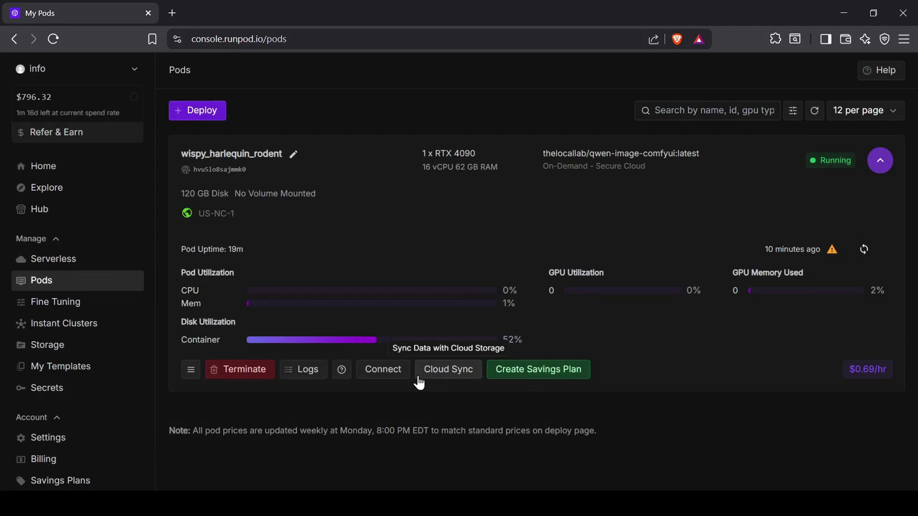
left_click(389, 370)
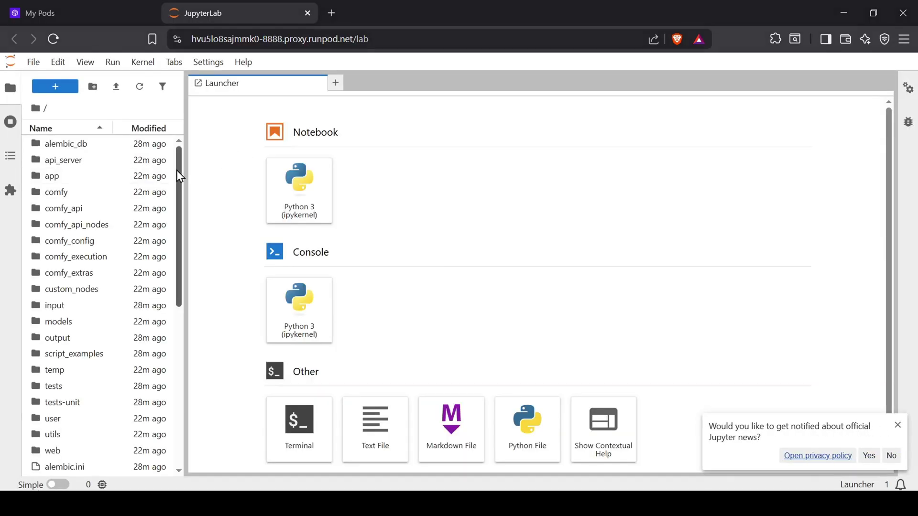
mouse_move(177, 171)
left_mouse_down()
mouse_move(179, 321)
mouse_move(179, 204)
mouse_move(191, 164)
left_mouse_up()
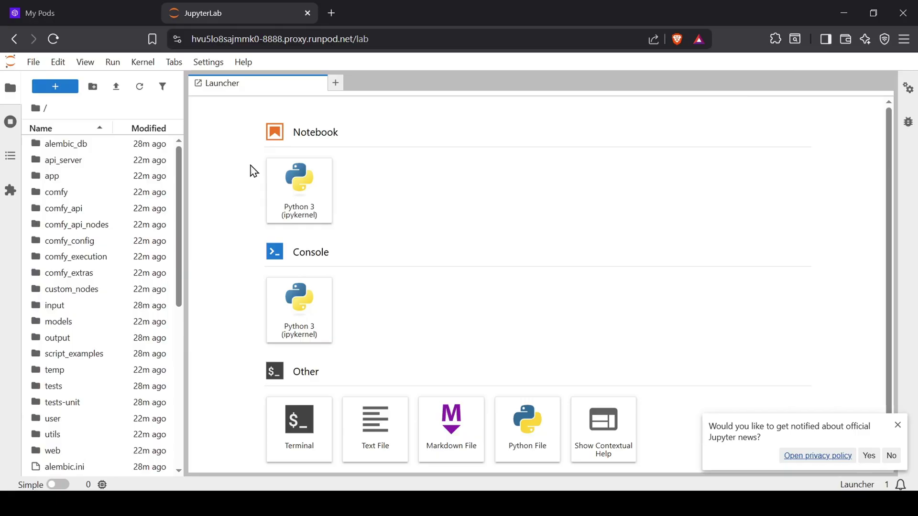
Step: Load the saved Qwen-Image-T2I-I2I workflow in the pod's ComfyUI on port 8188
left_click(307, 13)
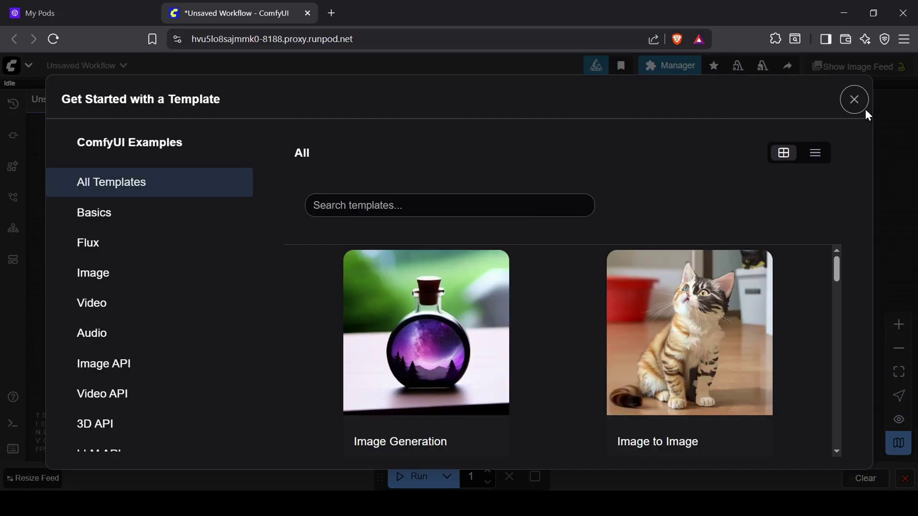
left_click(859, 105)
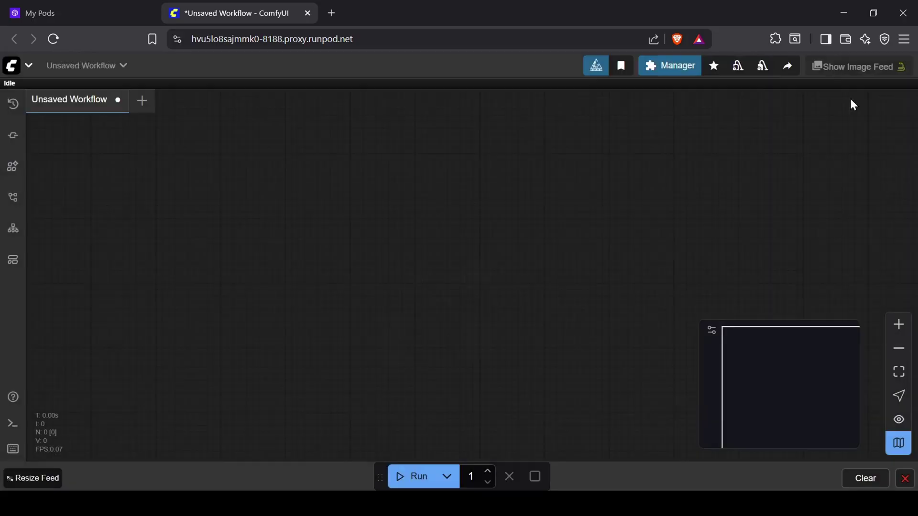
left_click(123, 76)
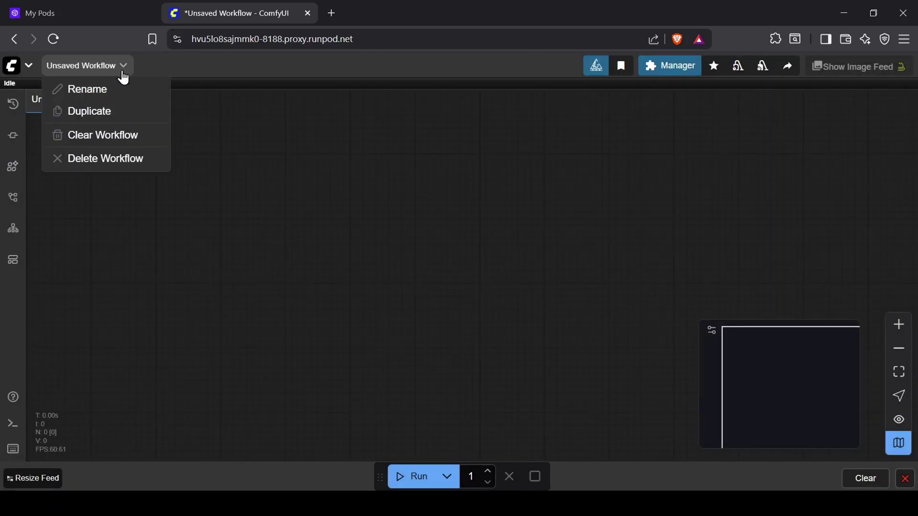
left_click(188, 125)
left_click(26, 70)
mouse_move(45, 119)
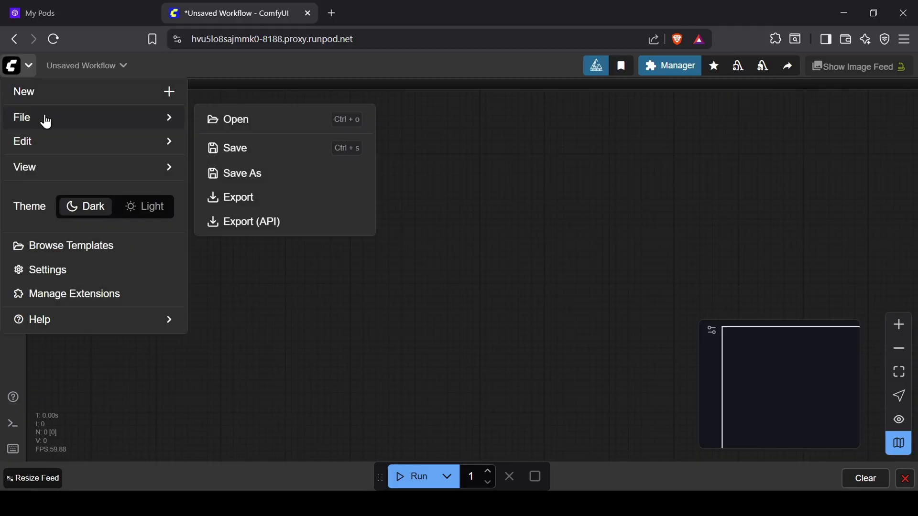
left_click(252, 122)
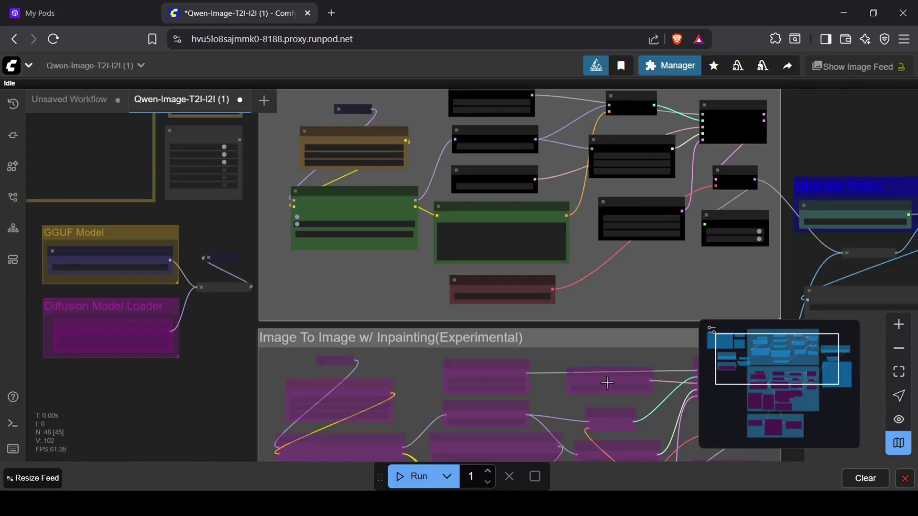
Step: Pan and zoom across the Text To Image group, GGUF loaders, and Image To Image group
left_click_drag(788, 183, 760, 186)
left_click(899, 396)
left_click_drag(828, 168, 682, 210)
left_click_drag(684, 333, 853, 306)
left_click_drag(260, 388, 214, 287)
scroll(215, 287, "down", 3)
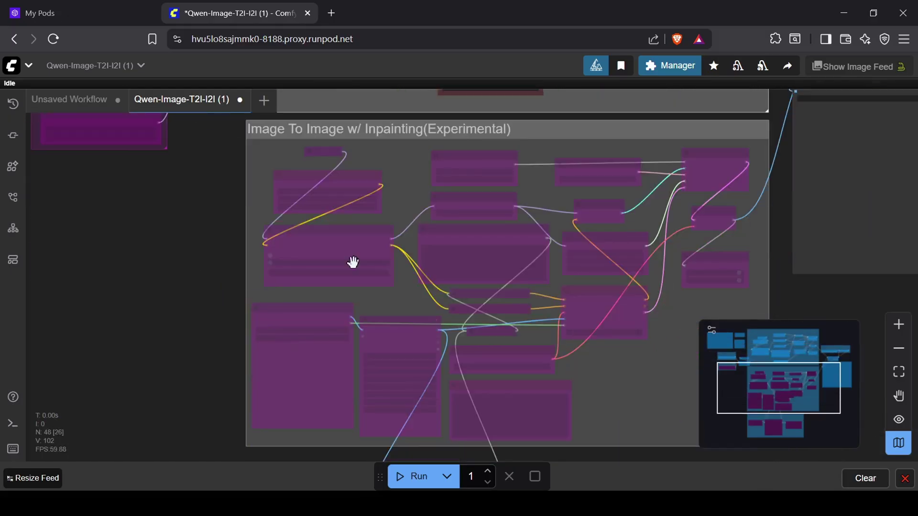
left_click(832, 345)
scroll(586, 334, "down", 3)
left_click(899, 349)
left_click(899, 348)
left_click_drag(474, 312, 617, 254)
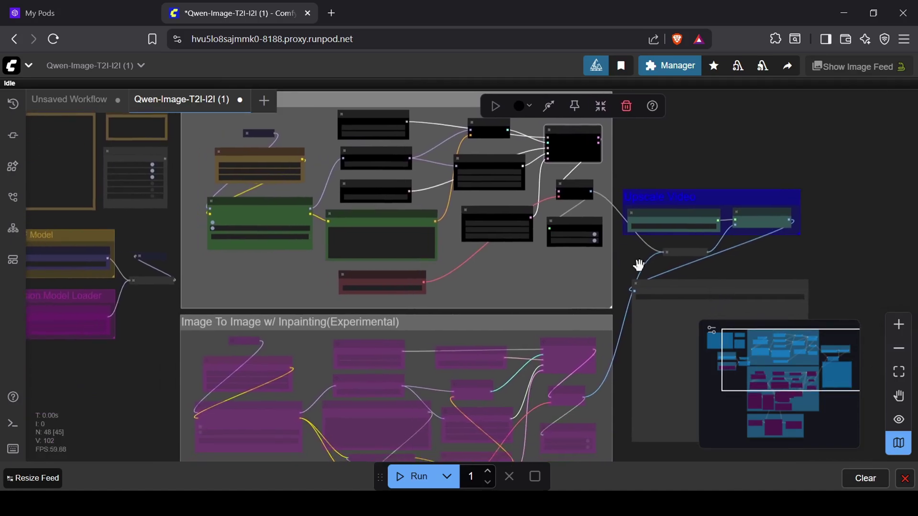